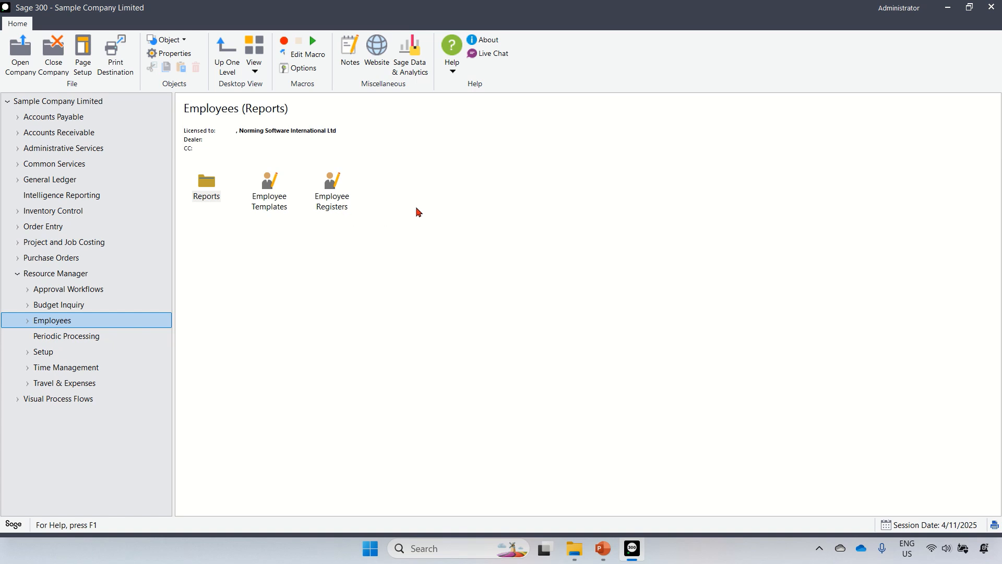
- Create employee template TEMPLATE1 with the description "employee in commercial division east region"
{"action": "left_click", "coordinate": [270, 209]}
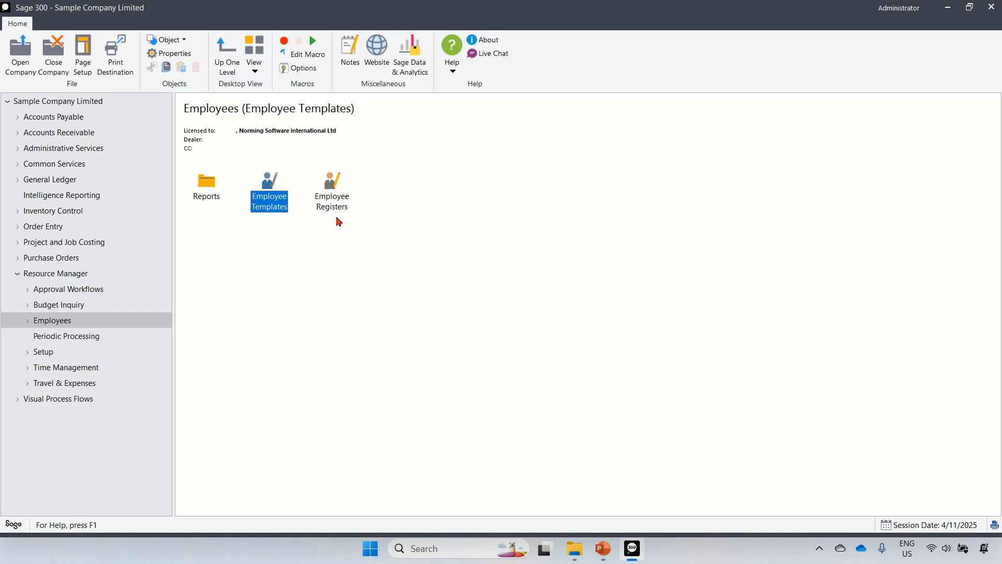
{"action": "double_click", "coordinate": [275, 201]}
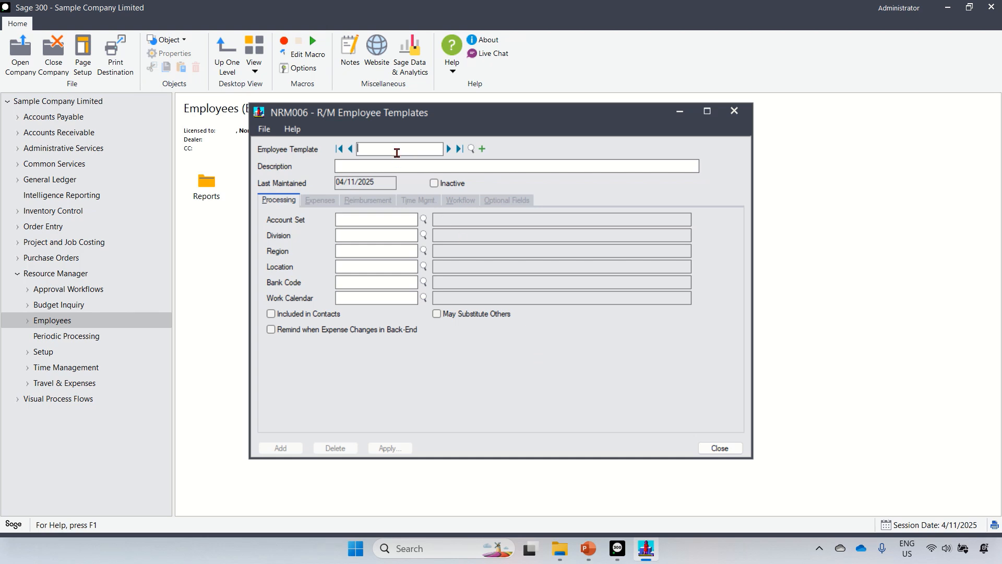
{"action": "type", "text": "PLATE1"}
{"action": "left_click", "coordinate": [397, 165]}
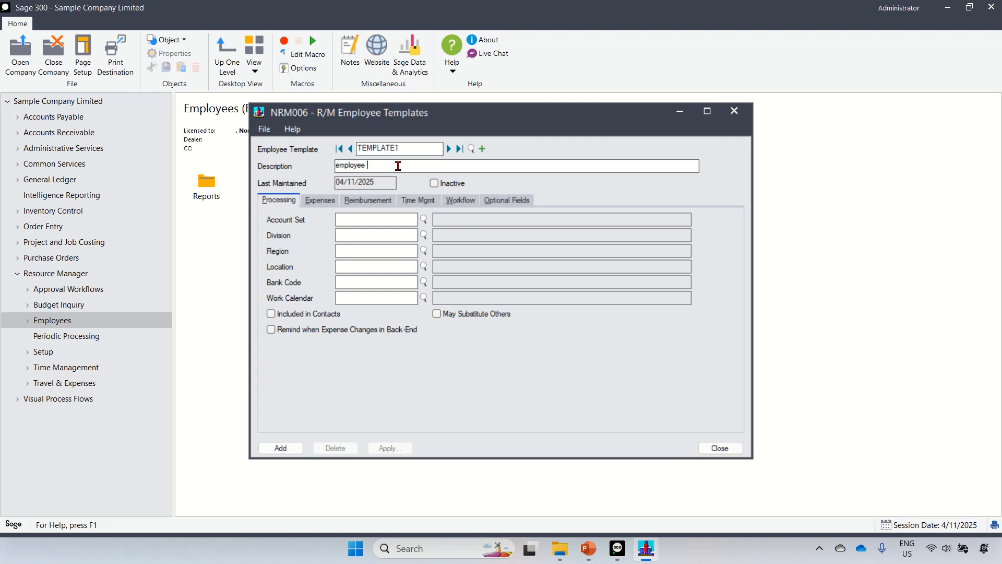
{"action": "type", "text": "employee in commercial division east r"}
{"action": "type", "text": "egion"}
- Assign the template the EMPLOYEE account set, the COMM division and the EAST region
{"action": "left_click", "coordinate": [414, 225]}
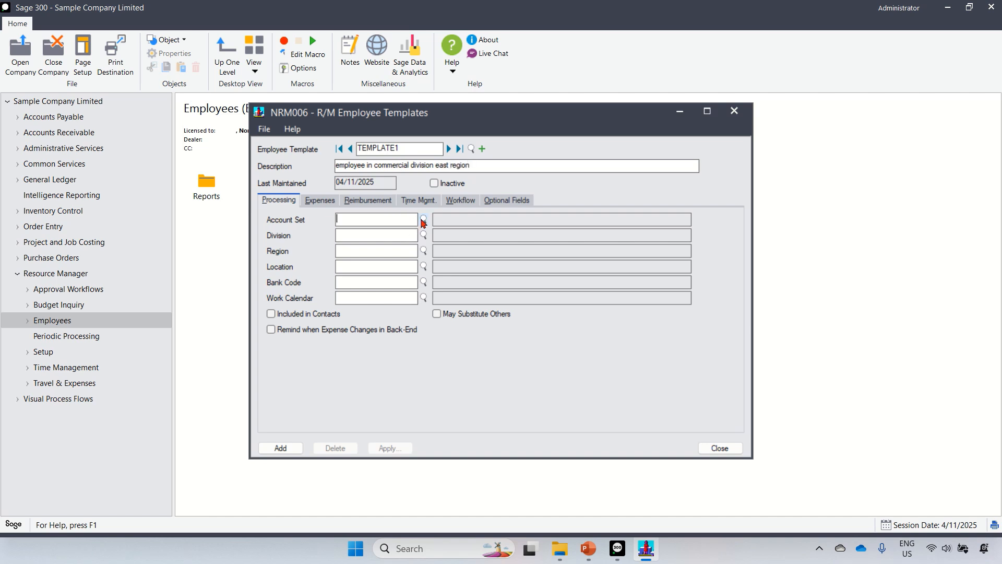
{"action": "left_click", "coordinate": [423, 219]}
{"action": "double_click", "coordinate": [121, 188]}
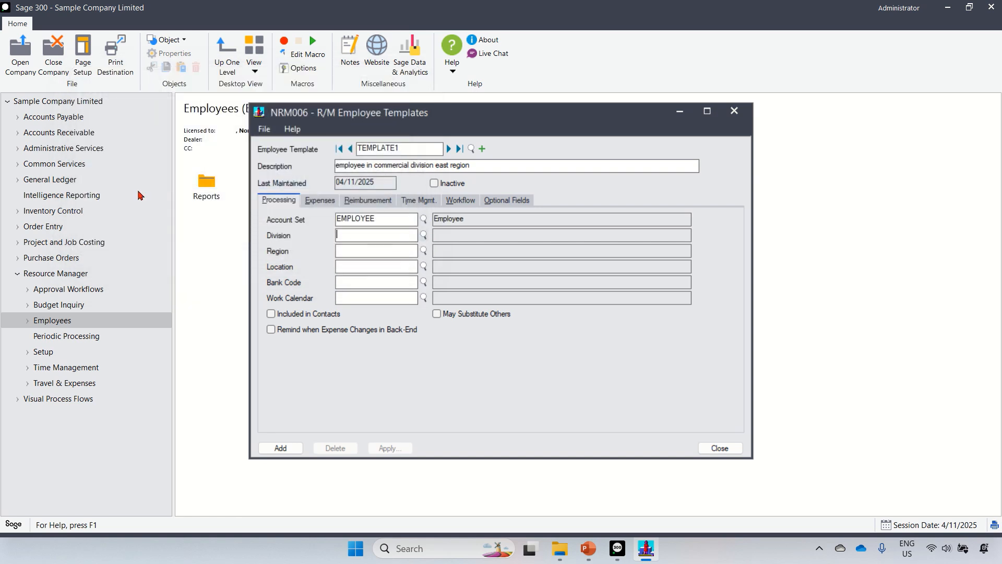
{"action": "left_click", "coordinate": [423, 235]}
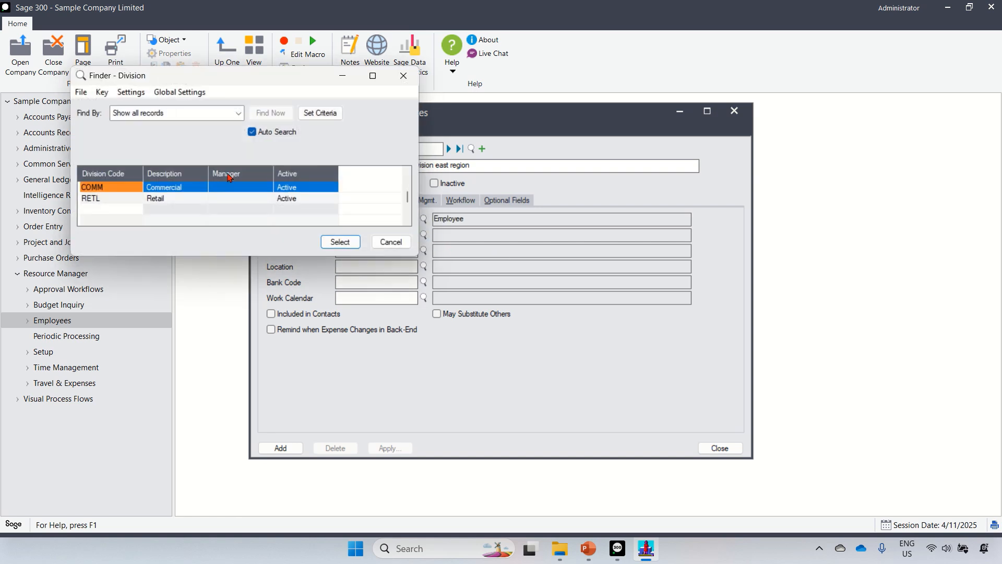
{"action": "double_click", "coordinate": [108, 189]}
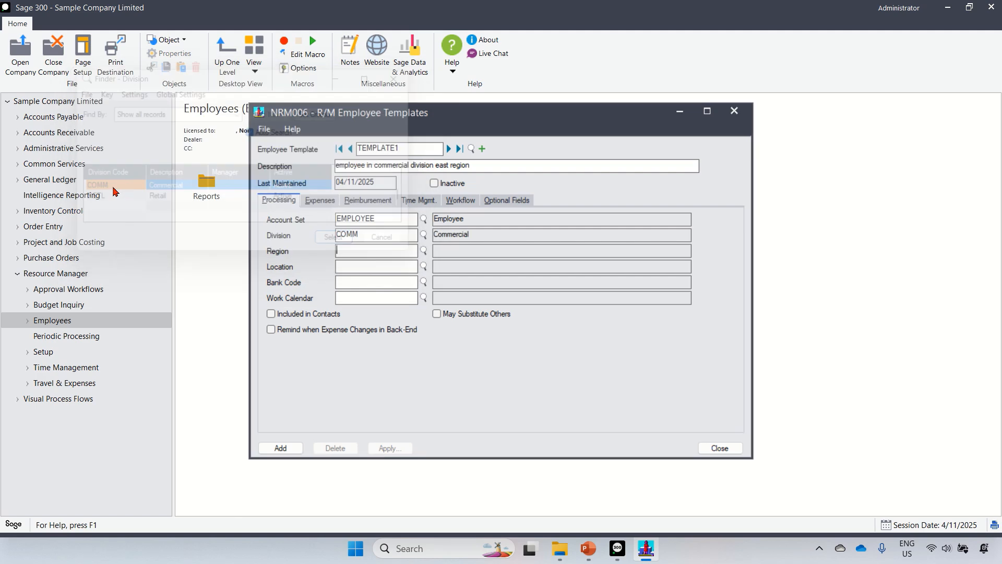
{"action": "left_click", "coordinate": [424, 252]}
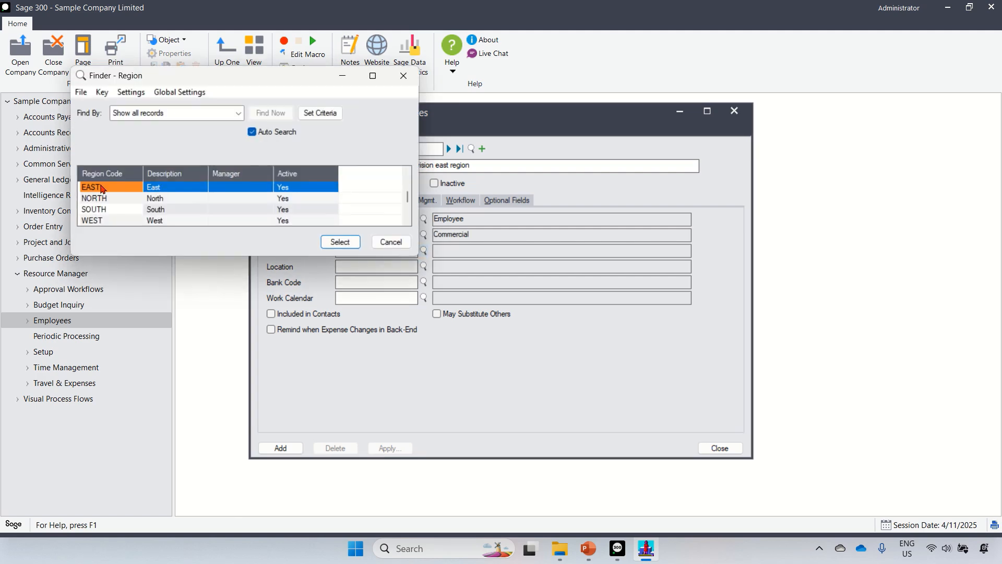
{"action": "double_click", "coordinate": [102, 189]}
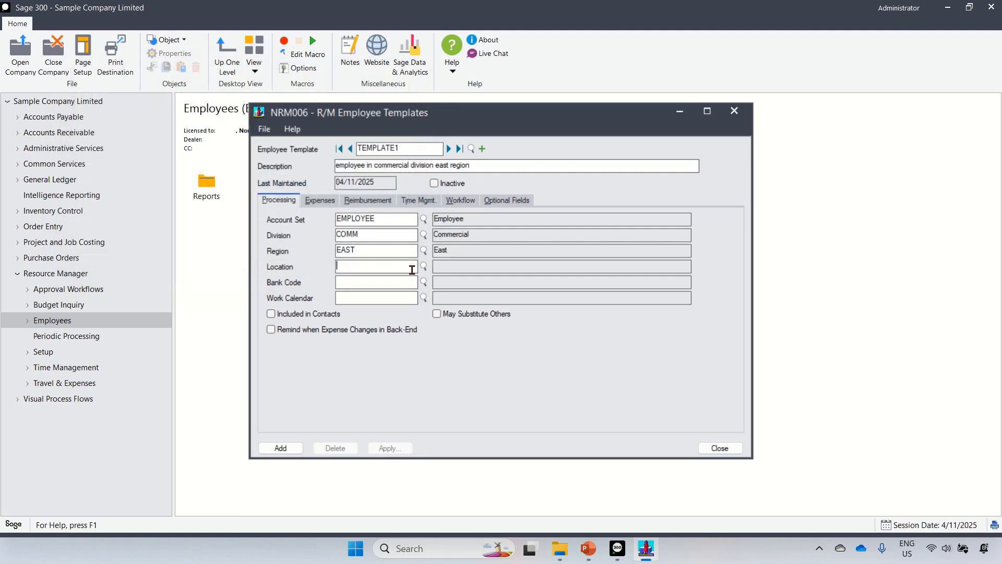
- Set the template's bank code to CCB and work calendar to SINGAPORE, and enable Included in Contacts
{"action": "left_click", "coordinate": [423, 281]}
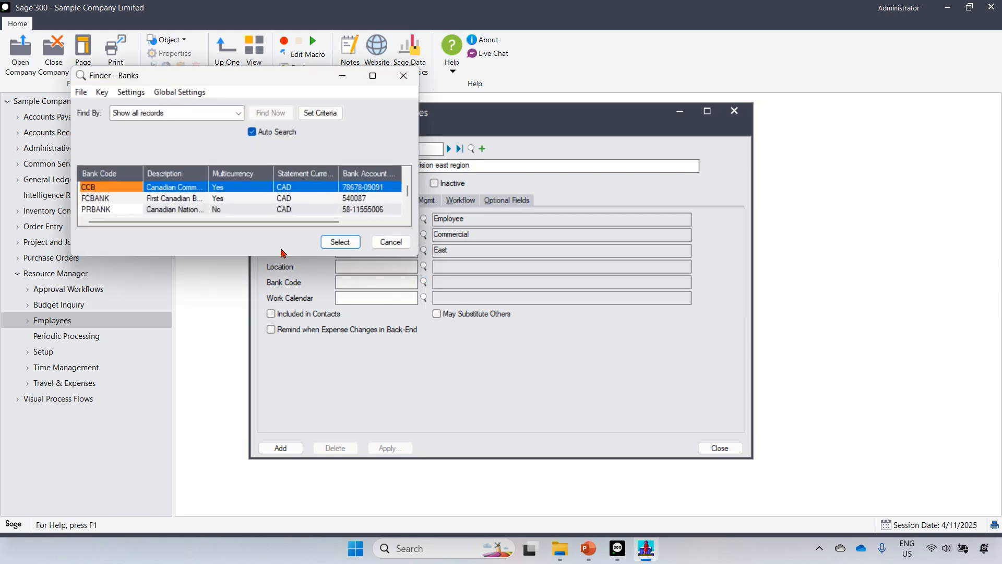
{"action": "double_click", "coordinate": [124, 189]}
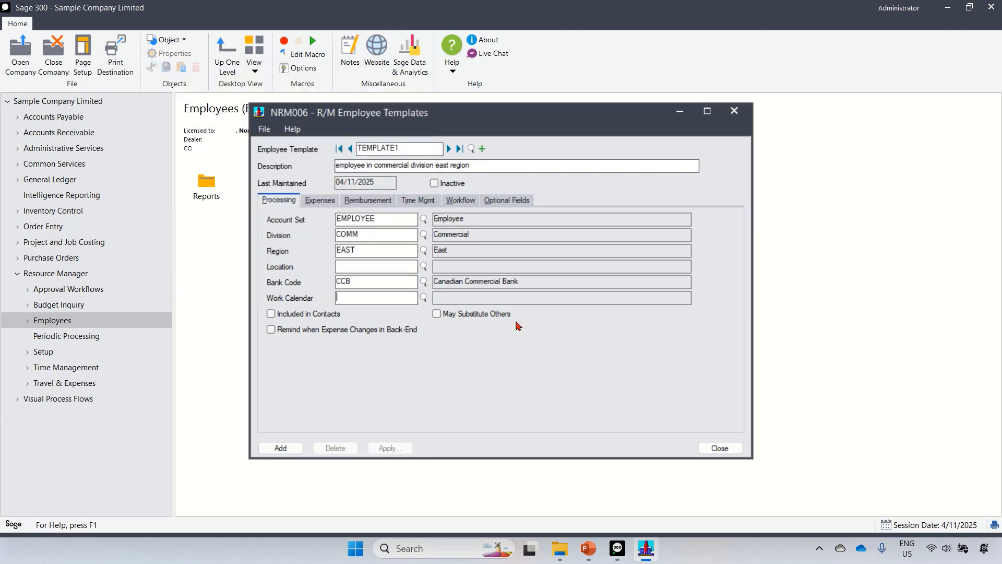
{"action": "left_click", "coordinate": [423, 297]}
{"action": "double_click", "coordinate": [101, 196]}
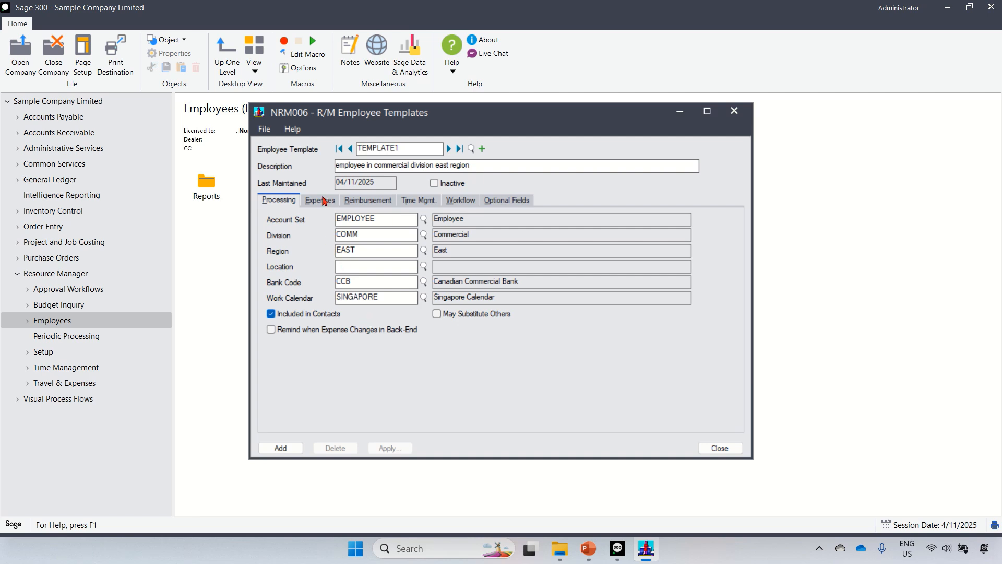
- Add a CAD reimbursement line to the template and mark it as the default currency
{"action": "left_click", "coordinate": [319, 201]}
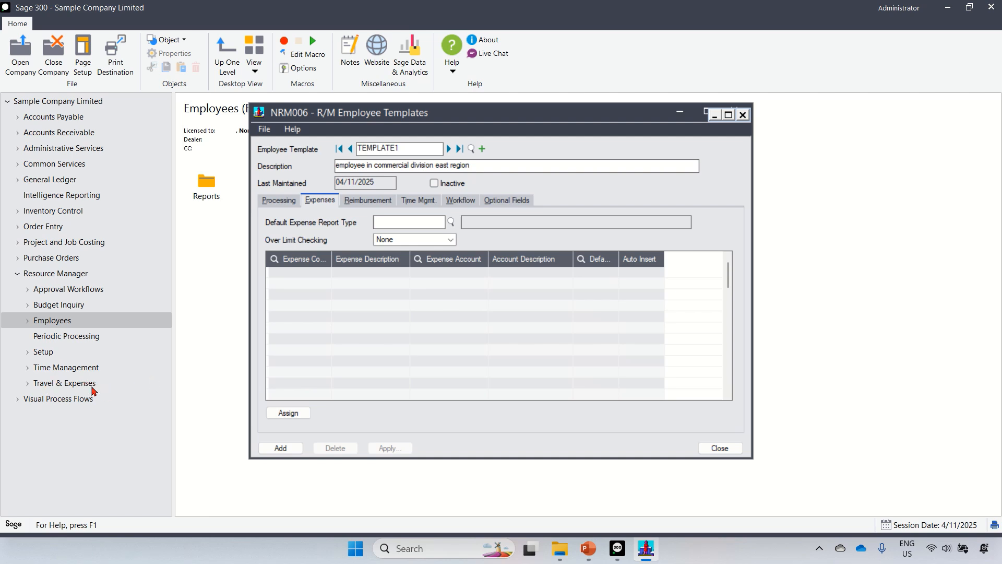
{"action": "left_click", "coordinate": [366, 203]}
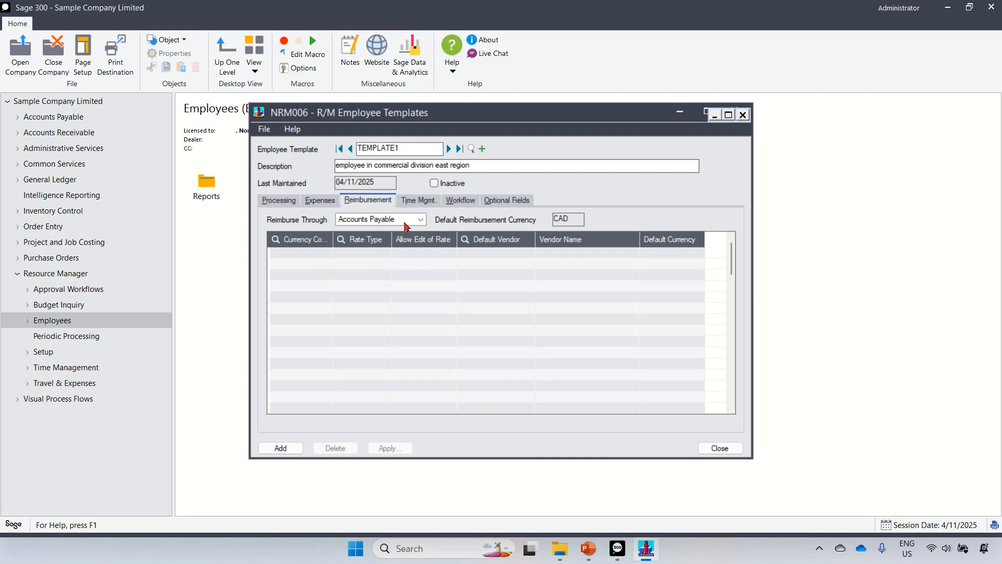
{"action": "left_click", "coordinate": [318, 252]}
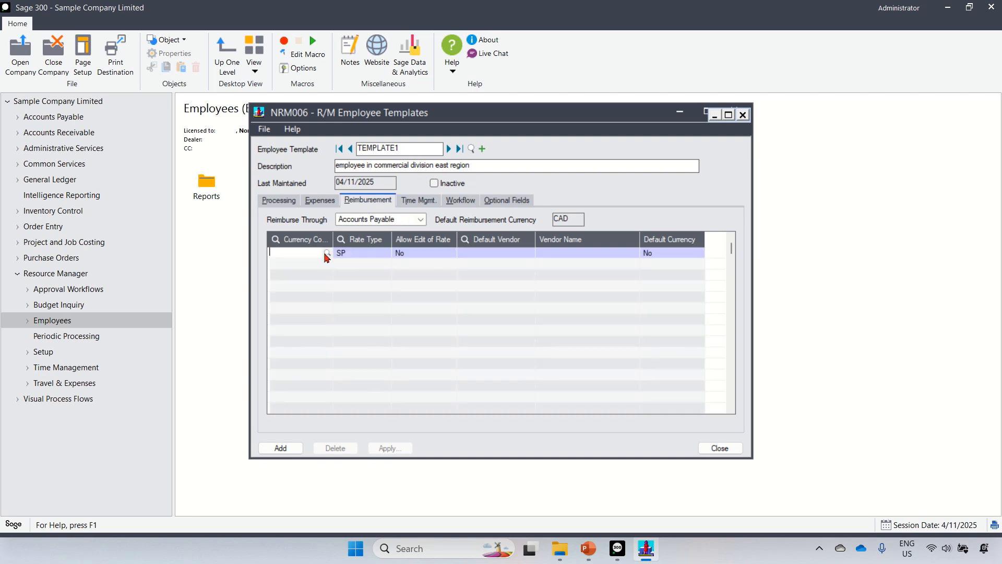
{"action": "key", "text": "F5"}
{"action": "scroll", "coordinate": [116, 205], "scroll_direction": "down", "scroll_amount": 5}
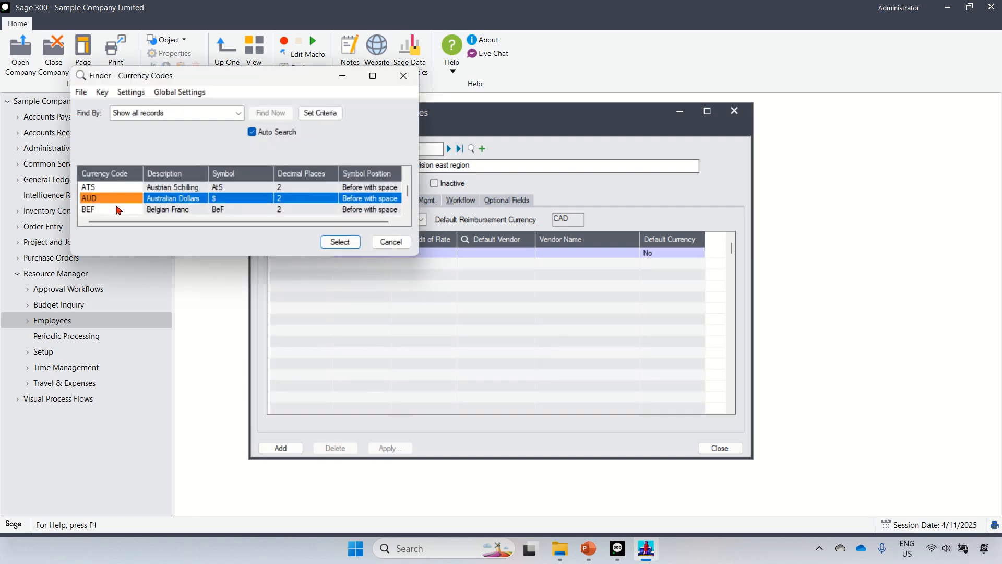
{"action": "double_click", "coordinate": [113, 188]}
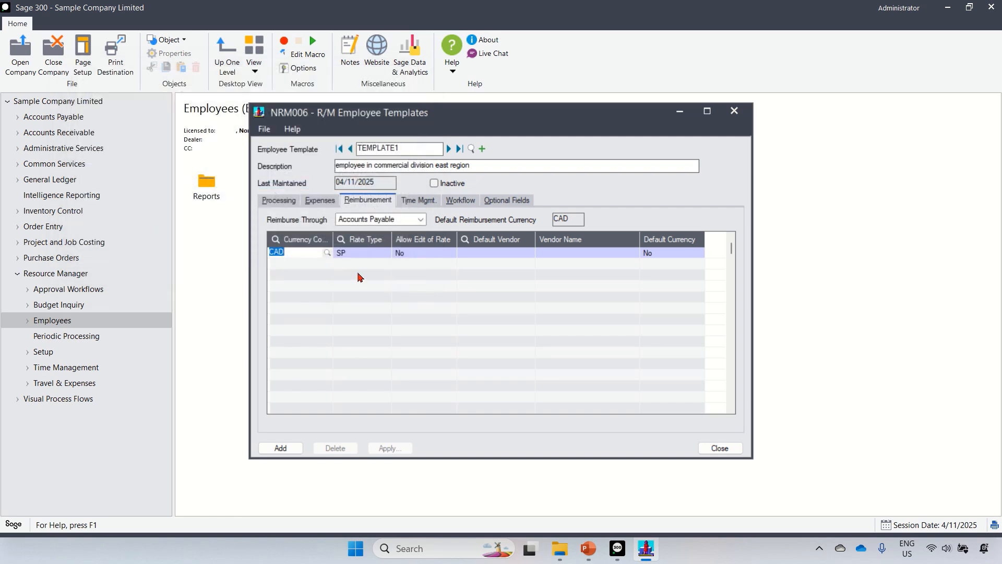
{"action": "left_click", "coordinate": [357, 262]}
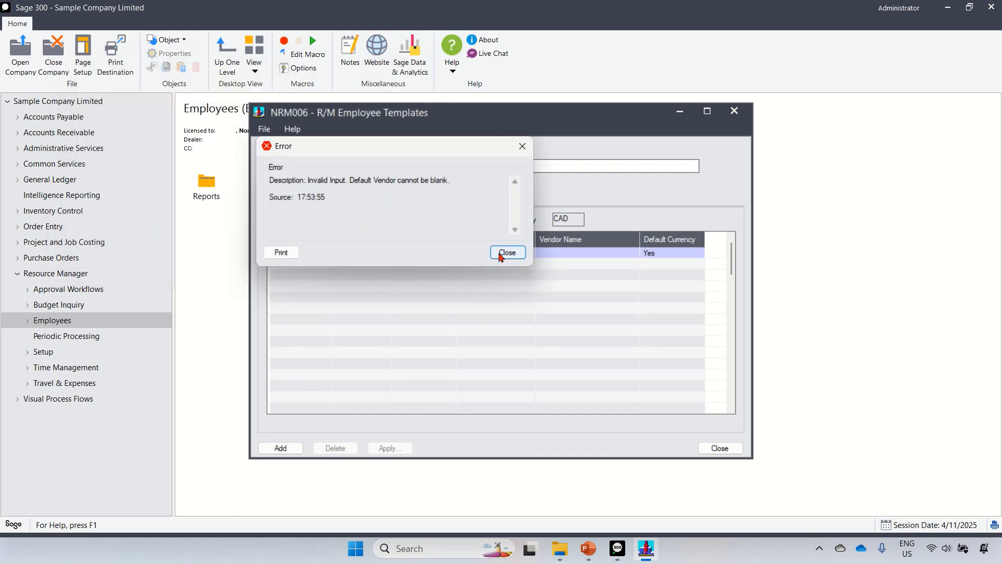
{"action": "left_click", "coordinate": [503, 254]}
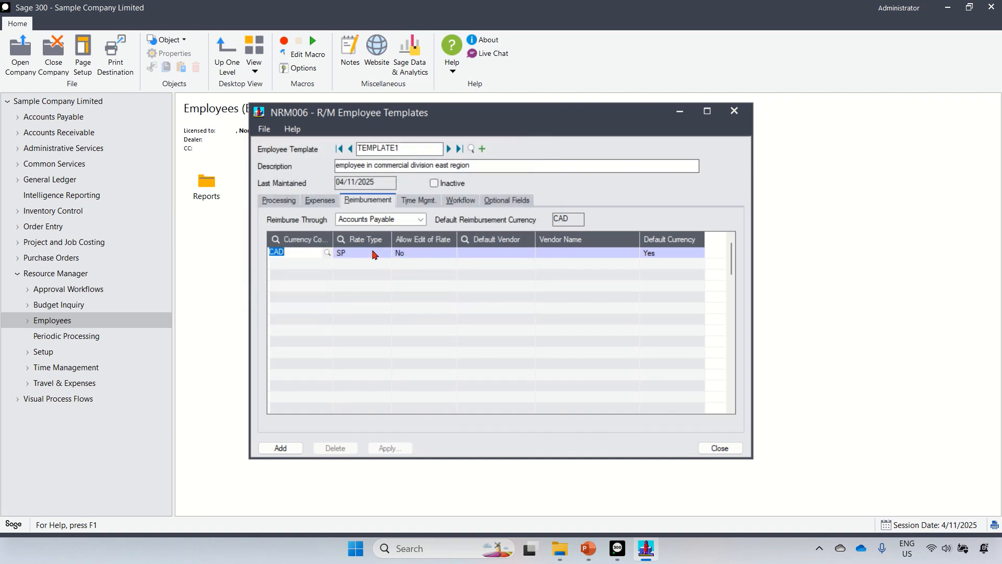
- Allow rate editing on the CAD reimbursement line and choose Stewart Office Supplies as its default vendor
{"action": "double_click", "coordinate": [433, 255]}
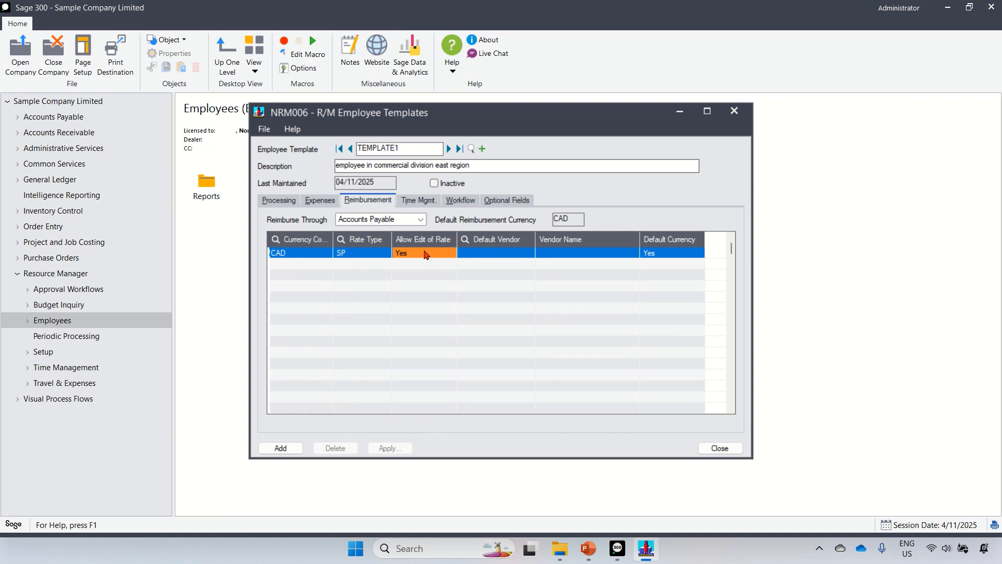
{"action": "left_click", "coordinate": [487, 255]}
{"action": "left_click", "coordinate": [520, 255]}
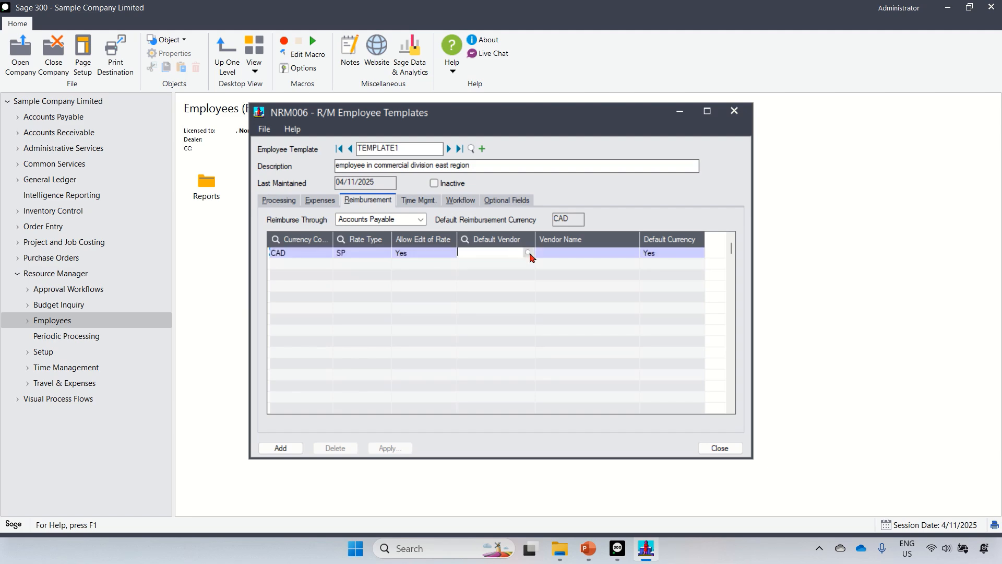
{"action": "left_click", "coordinate": [529, 254]}
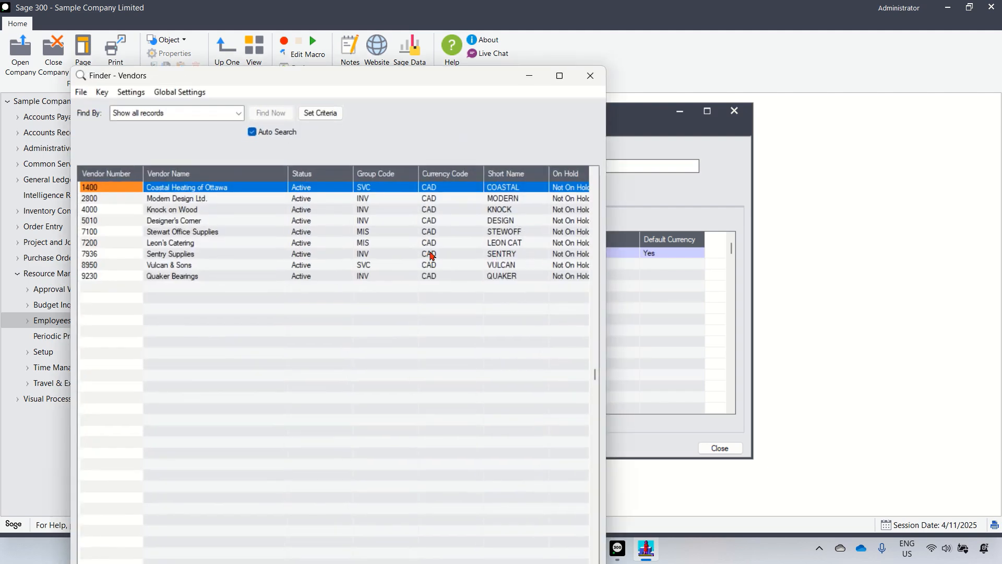
{"action": "double_click", "coordinate": [175, 237]}
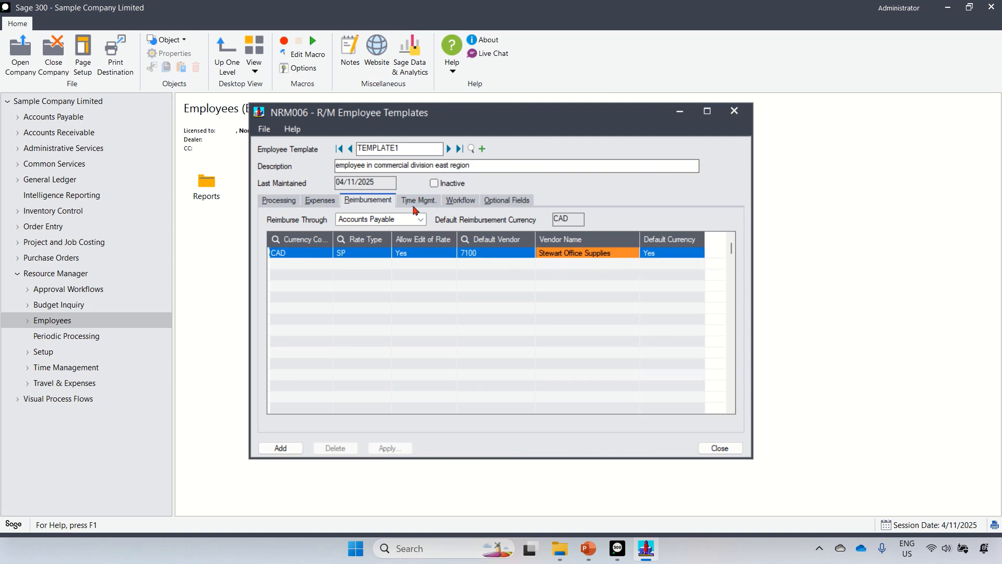
- Check the integration settings in the Resource Manager options, and return to the template's time management settings
{"action": "left_click", "coordinate": [417, 202]}
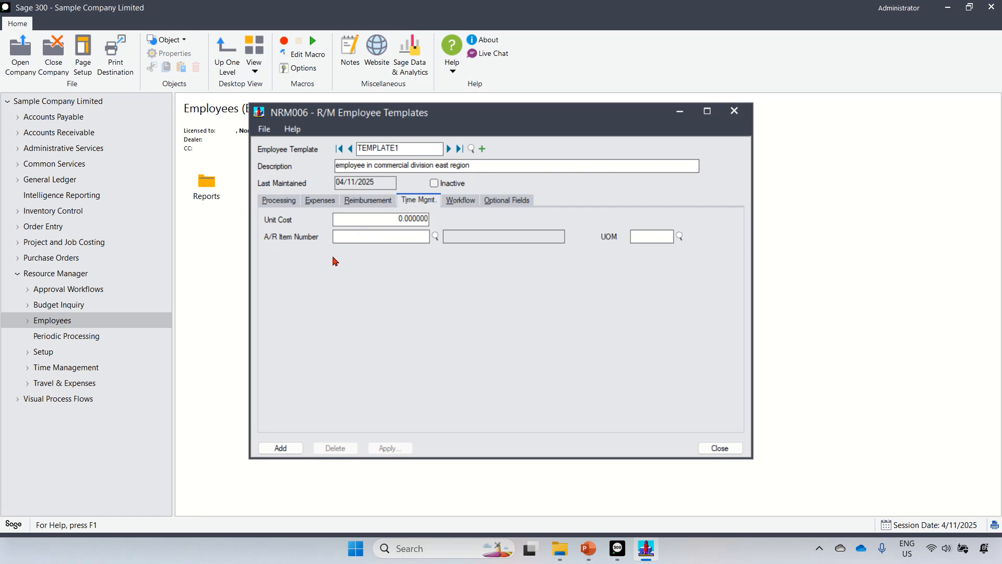
{"action": "left_click", "coordinate": [37, 351]}
{"action": "double_click", "coordinate": [269, 190]}
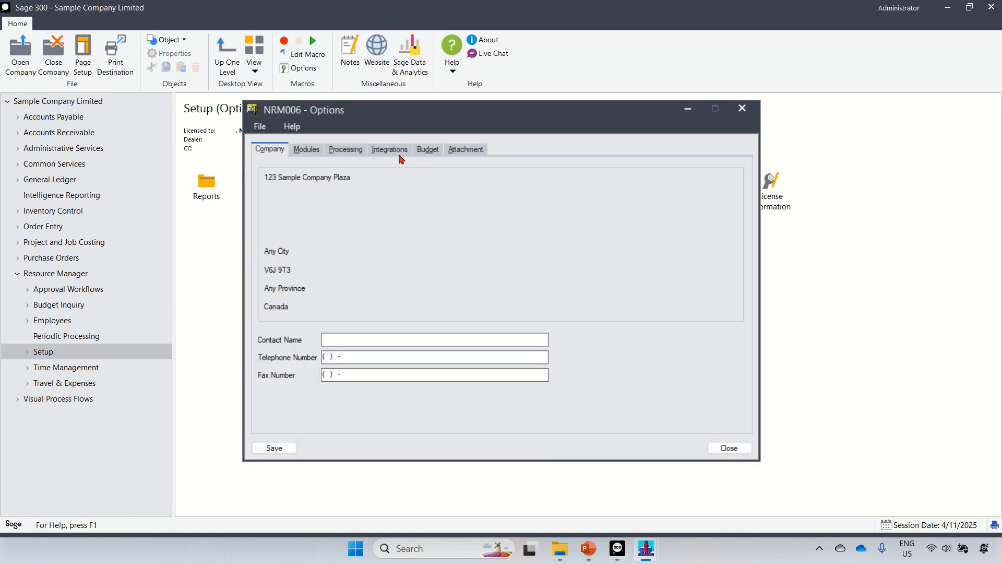
{"action": "left_click", "coordinate": [399, 153]}
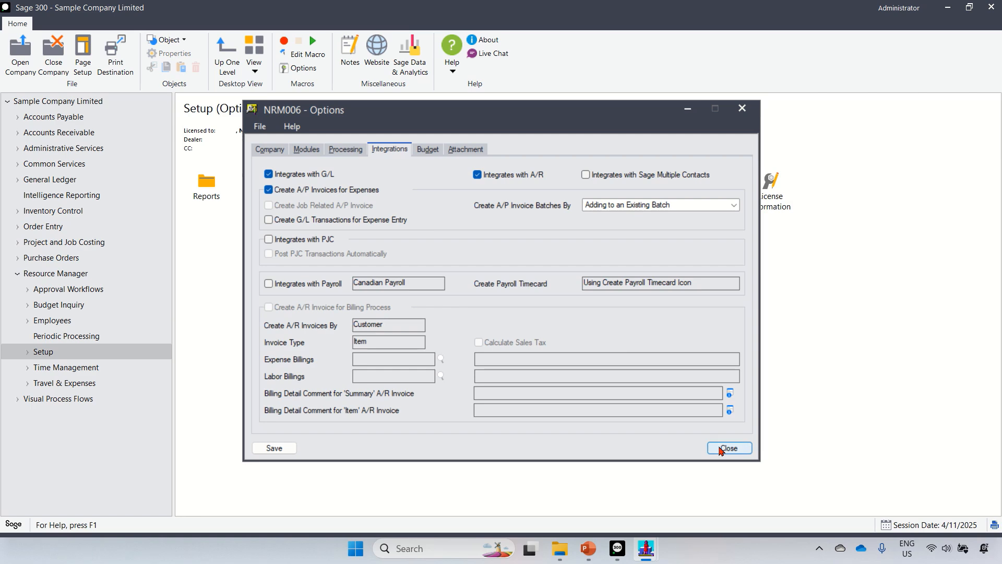
{"action": "left_click", "coordinate": [729, 448]}
{"action": "left_click", "coordinate": [646, 548]}
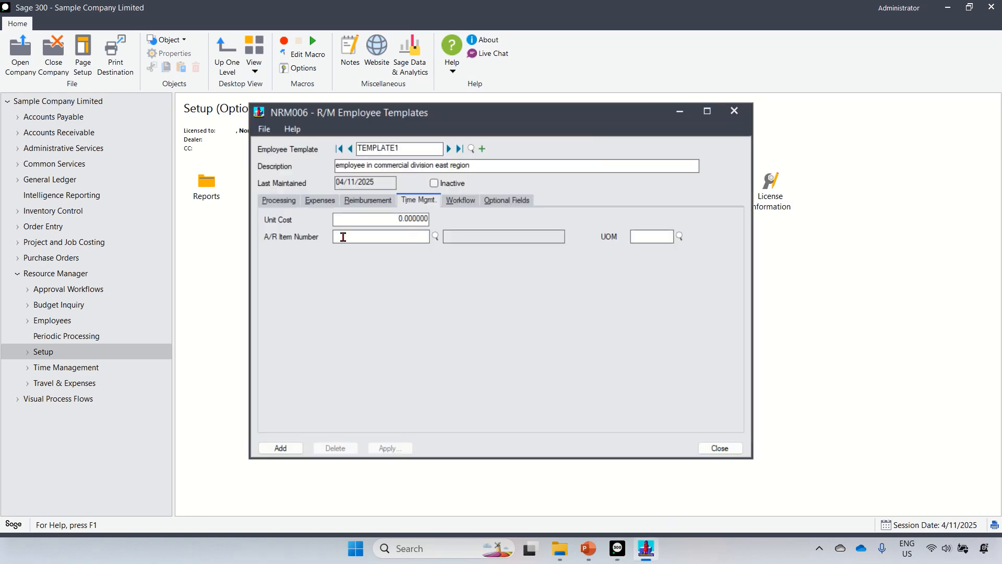
- Set the template's A/R item number for time management to MISCCHARGES
{"action": "left_click", "coordinate": [436, 237]}
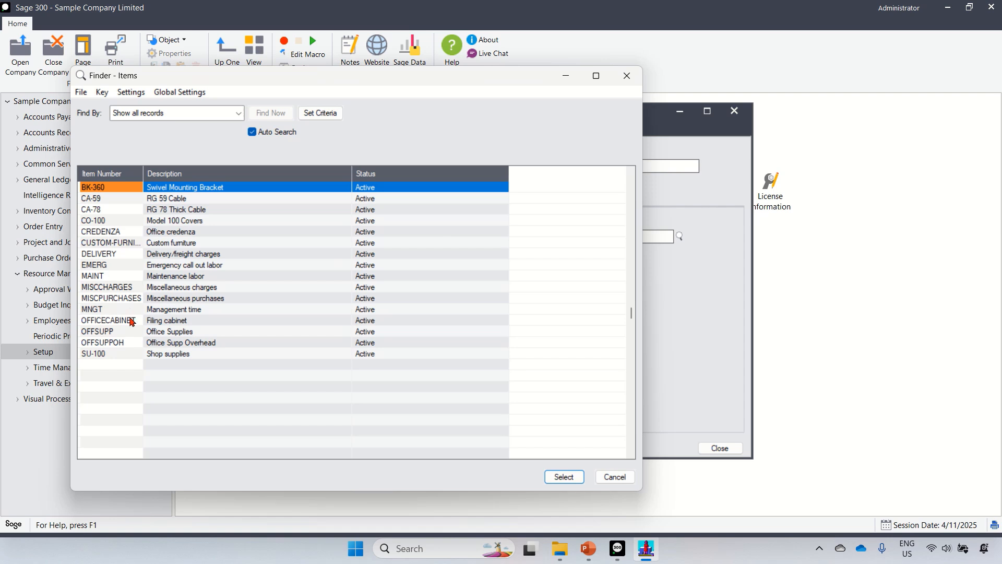
{"action": "double_click", "coordinate": [122, 288]}
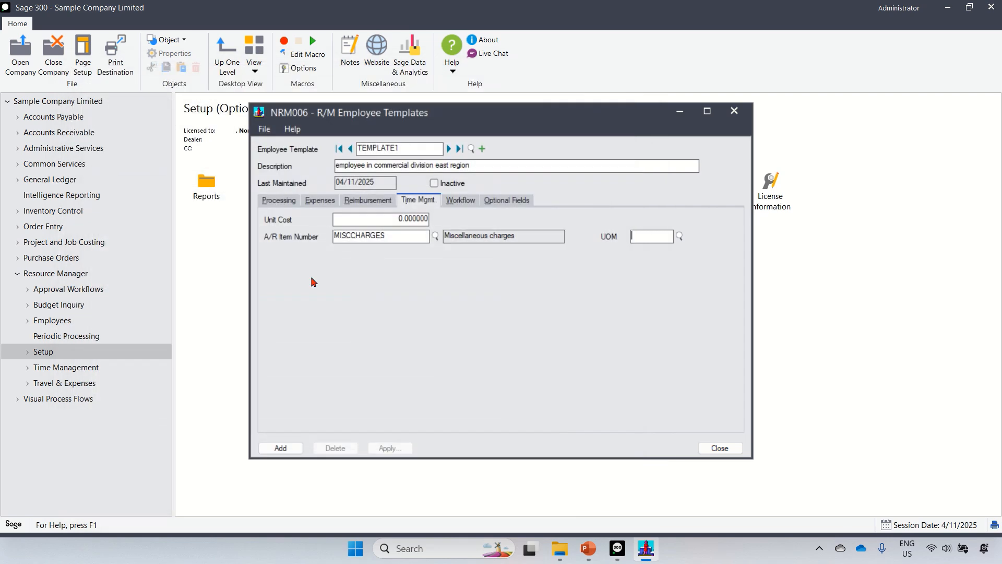
{"action": "left_click", "coordinate": [659, 235]}
- Look up the unit of measure in the pricing details of the Accounts Receivable item MISCCHARGES
{"action": "left_click", "coordinate": [19, 133]}
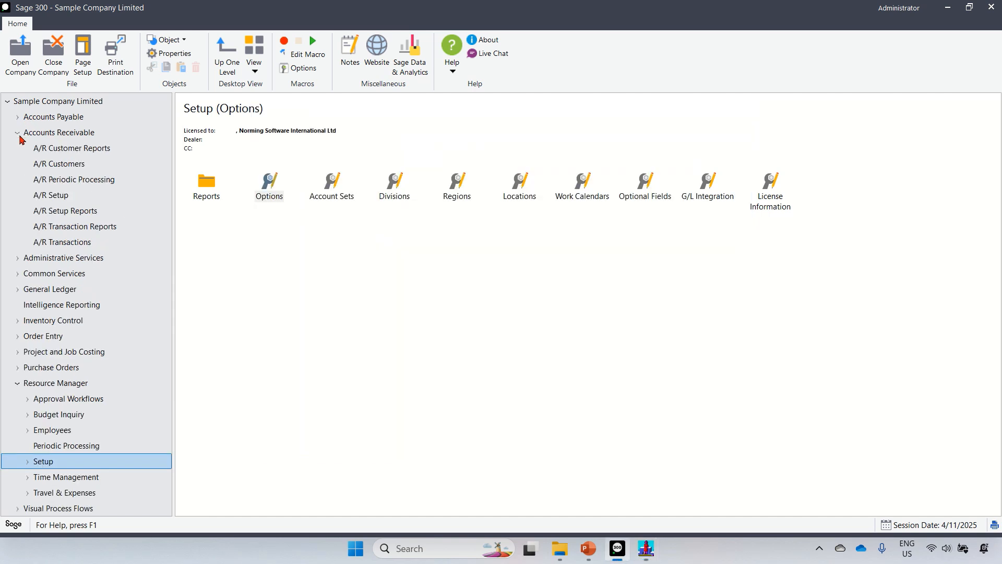
{"action": "left_click", "coordinate": [59, 199]}
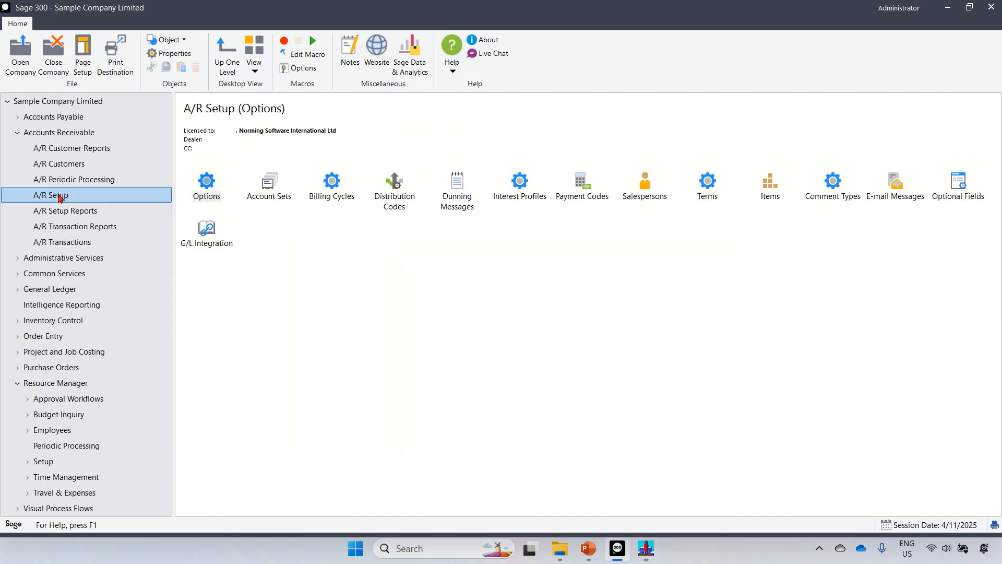
{"action": "left_click", "coordinate": [771, 200]}
{"action": "double_click", "coordinate": [771, 201]}
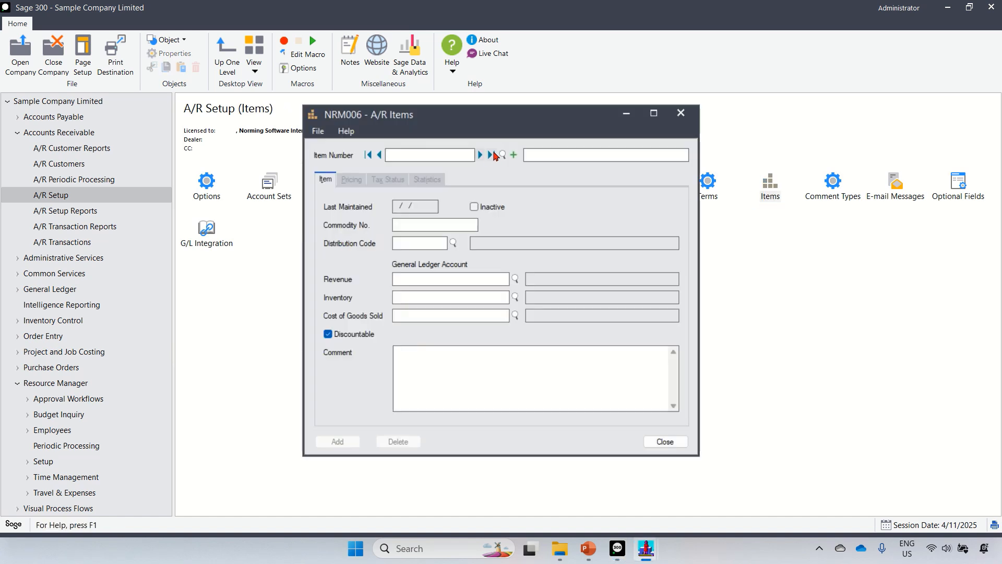
{"action": "key", "text": "F5"}
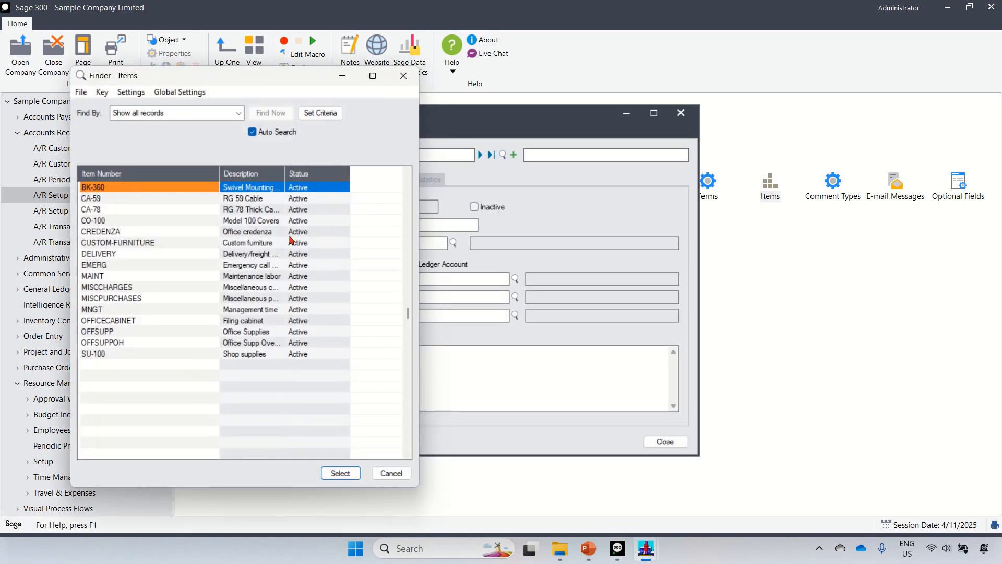
{"action": "left_click", "coordinate": [135, 299]}
{"action": "double_click", "coordinate": [125, 288]}
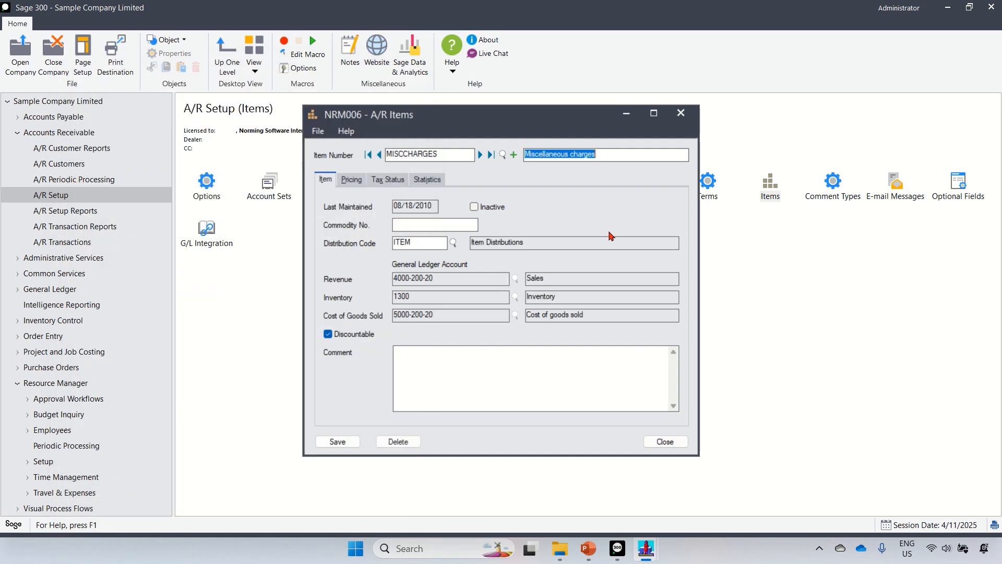
{"action": "left_click", "coordinate": [351, 180]}
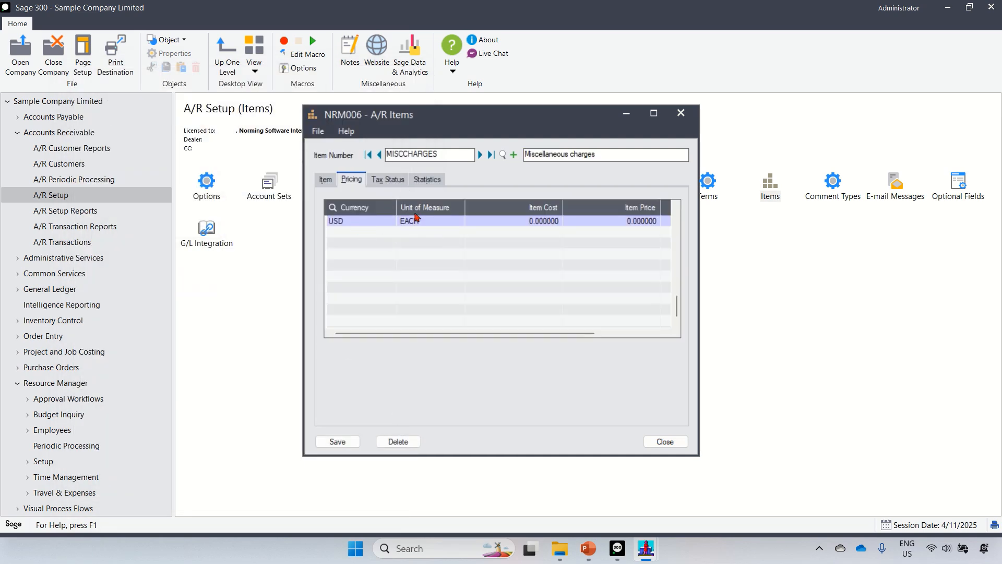
- Close the Accounts Receivable item details and set the template's time management unit of measure to EACH
{"action": "left_click", "coordinate": [663, 442]}
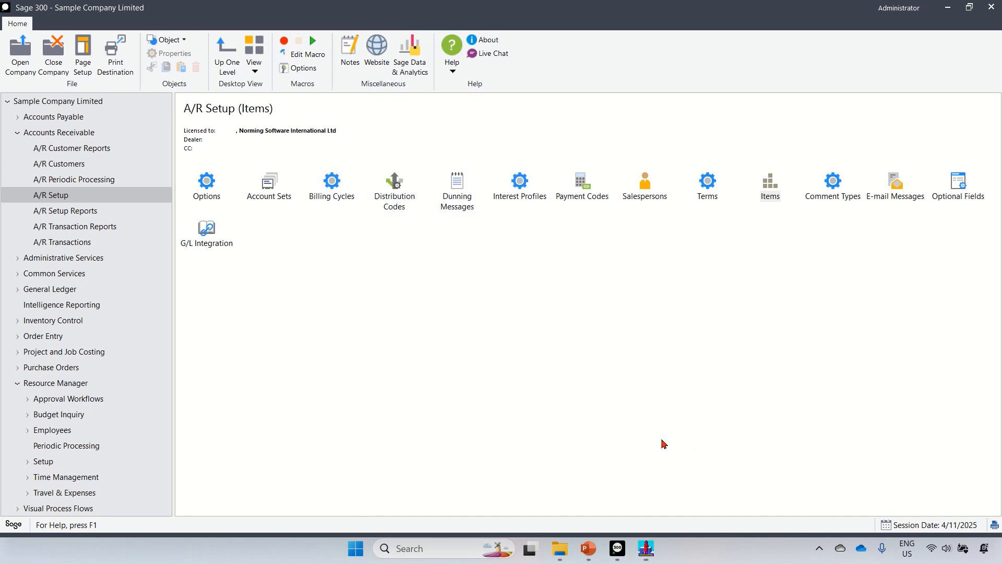
{"action": "left_click", "coordinate": [646, 547]}
{"action": "left_click", "coordinate": [679, 236]}
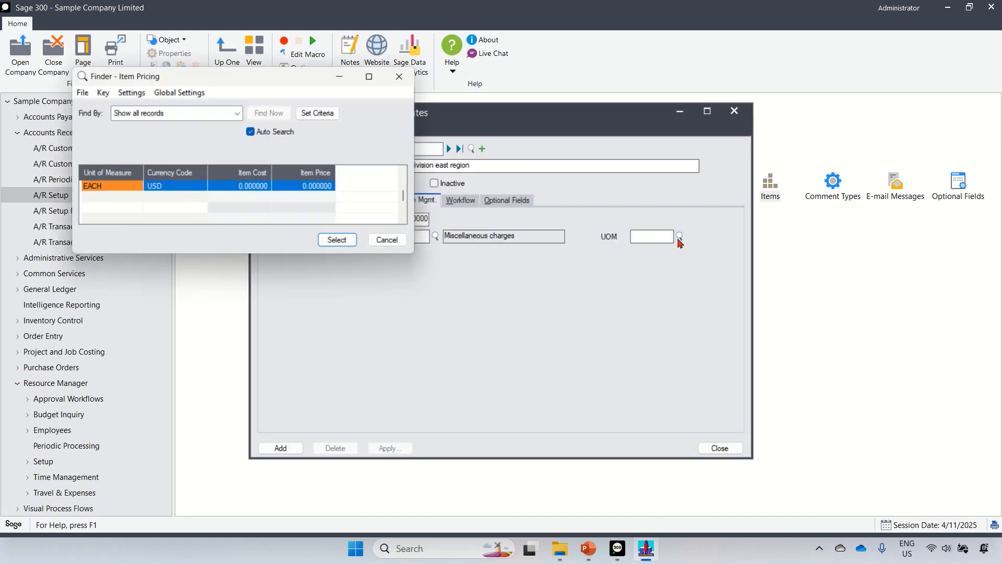
{"action": "double_click", "coordinate": [110, 186]}
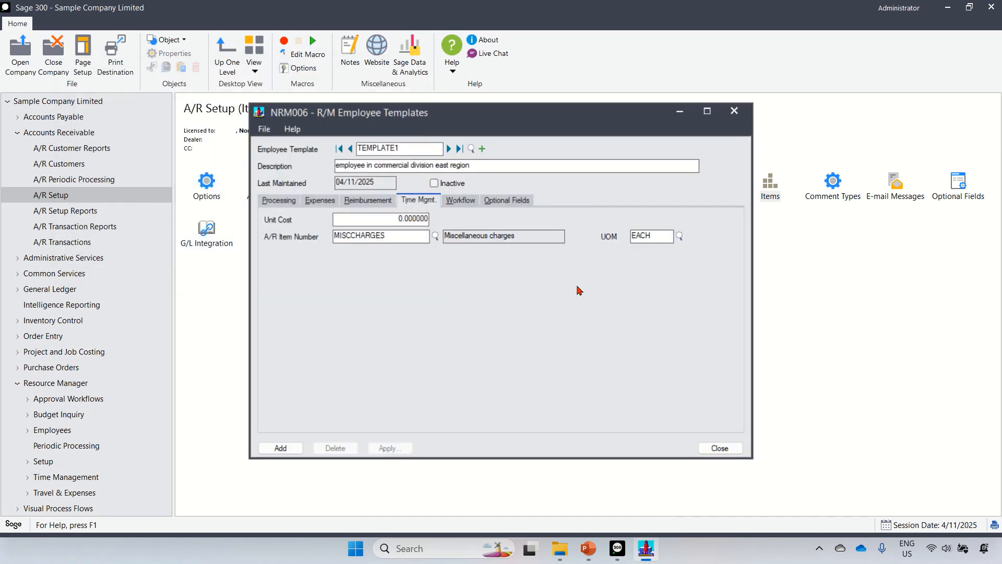
- Review the template's approval workflow and optional field settings, and add TEMPLATE1 as a new employee template
{"action": "left_click", "coordinate": [460, 202]}
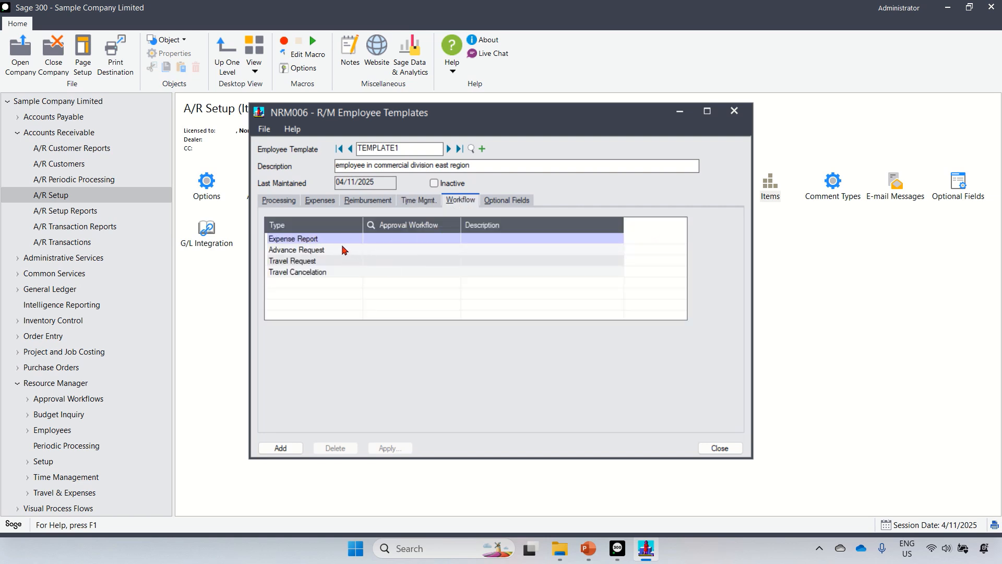
{"action": "left_click", "coordinate": [515, 203]}
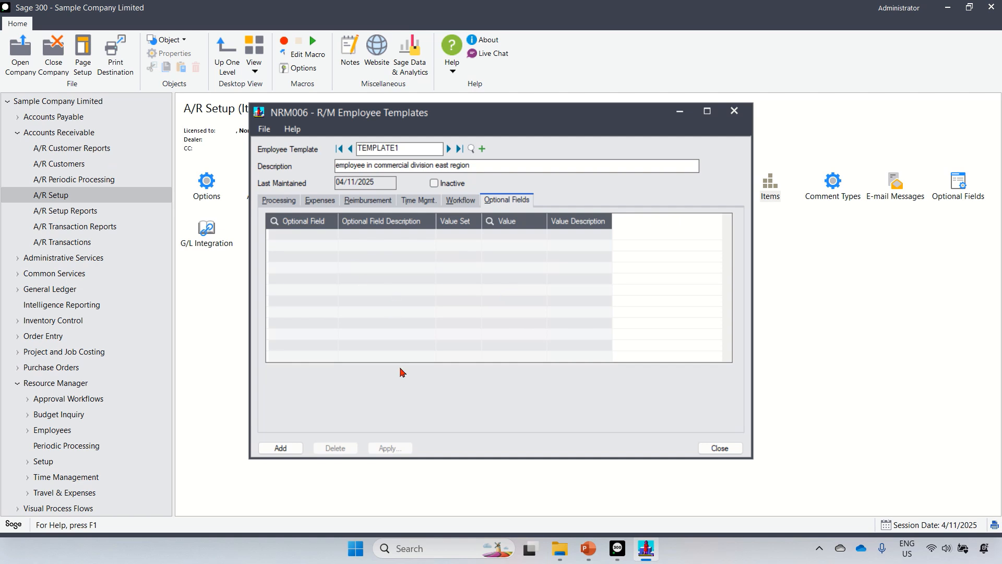
{"action": "left_click", "coordinate": [281, 447]}
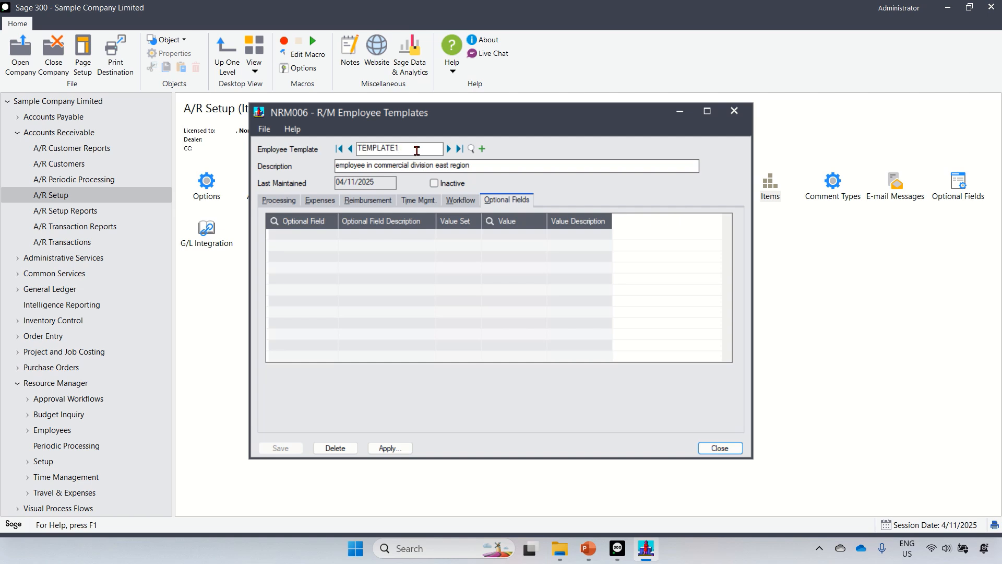
- Start a second template from TEMPLATE1, coded TEMPLATE2 and described as "employee in commercial division north region"
{"action": "left_click", "coordinate": [278, 202]}
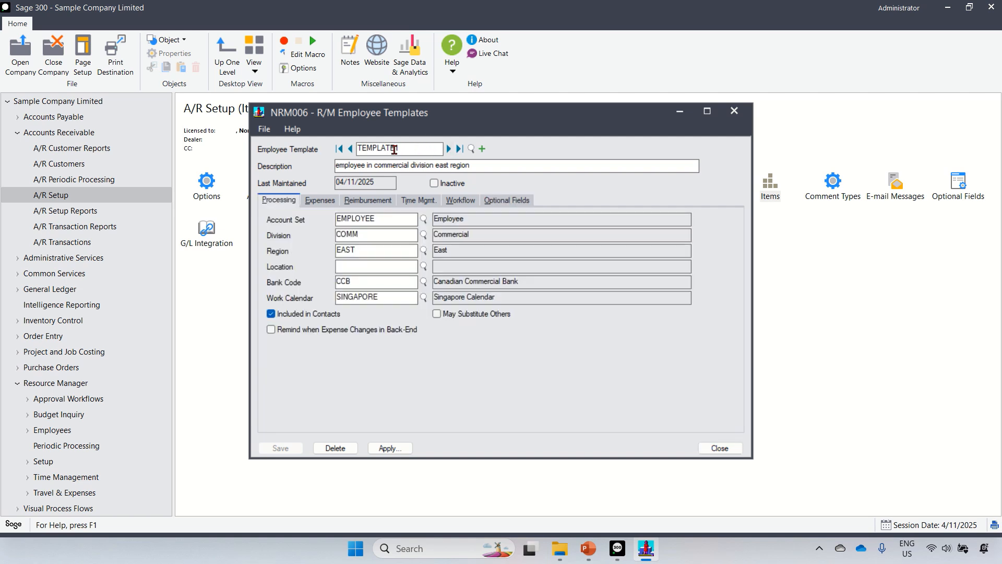
{"action": "left_click_drag", "start_coordinate": [394, 150], "coordinate": [413, 149]}
{"action": "type", "text": "2"}
{"action": "left_click_drag", "start_coordinate": [434, 165], "coordinate": [451, 167]}
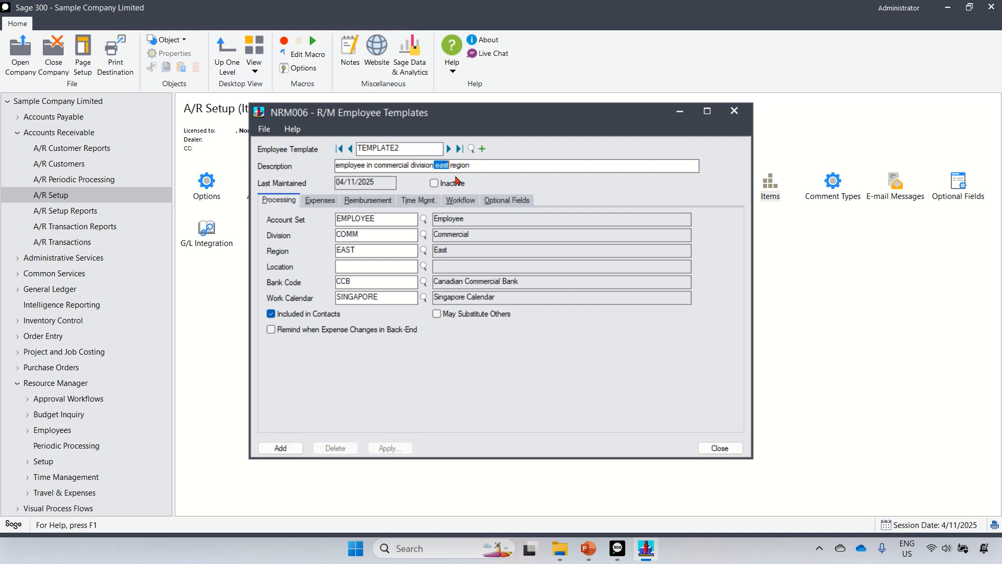
{"action": "key", "text": "BackSpace"}
{"action": "type", "text": "north"}
- Set the region in TEMPLATE2's processing defaults to NORTH
{"action": "left_click", "coordinate": [421, 251]}
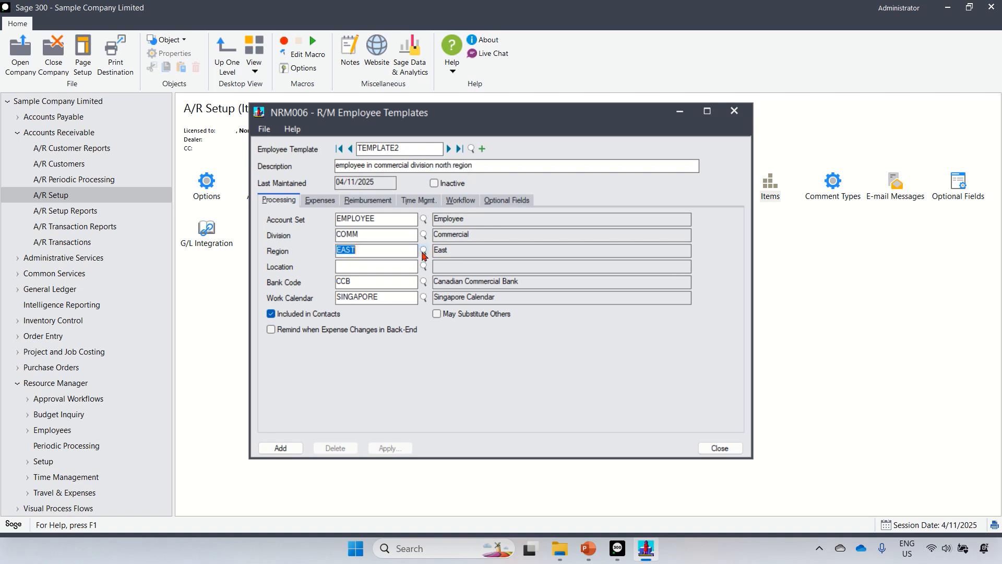
{"action": "left_click", "coordinate": [424, 250]}
{"action": "double_click", "coordinate": [111, 196]}
- Enter CAD as the currency code of the first reimbursement line in TEMPLATE2
{"action": "left_click", "coordinate": [316, 201]}
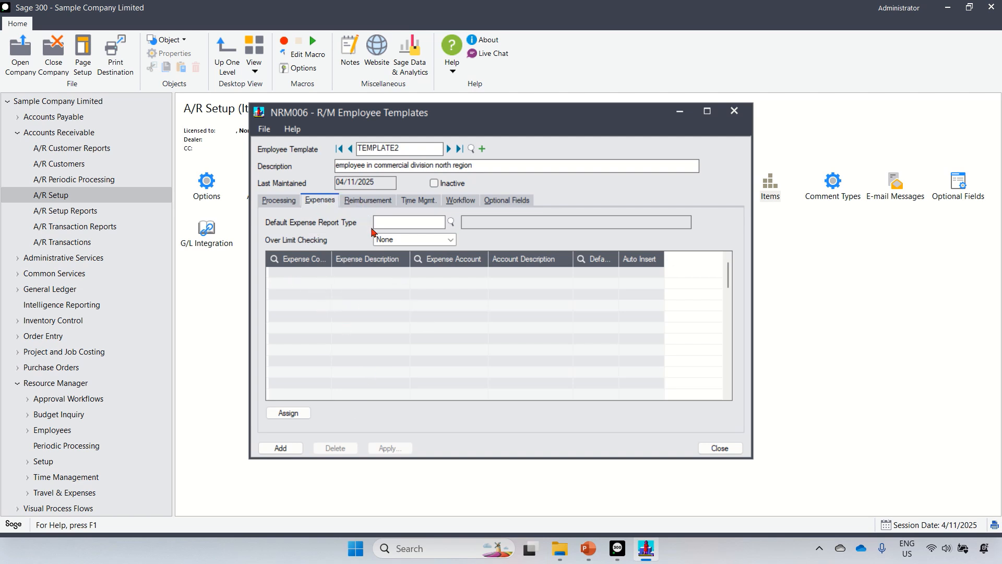
{"action": "left_click", "coordinate": [375, 205]}
{"action": "left_click", "coordinate": [304, 256]}
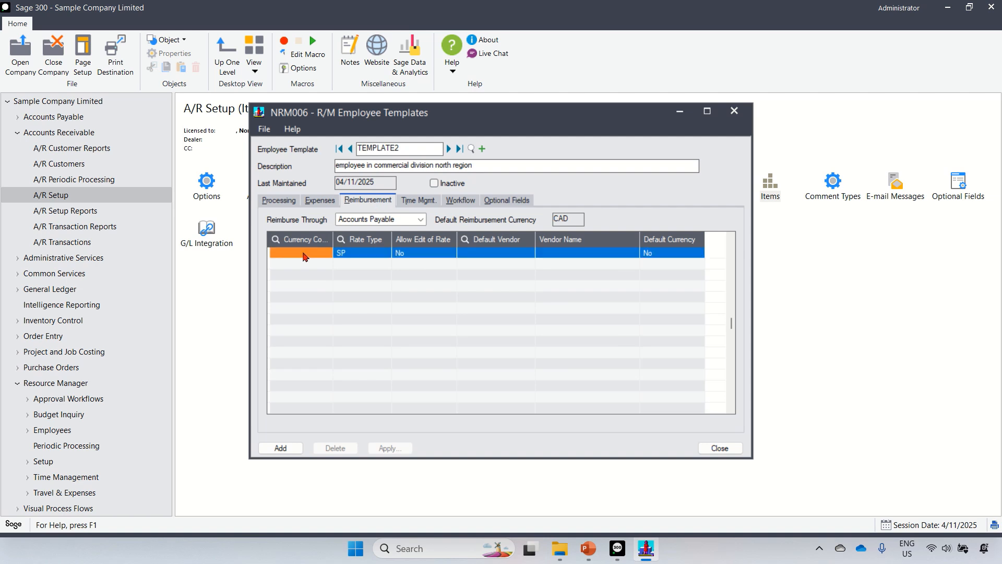
{"action": "left_click", "coordinate": [325, 255]}
{"action": "left_click", "coordinate": [326, 253]}
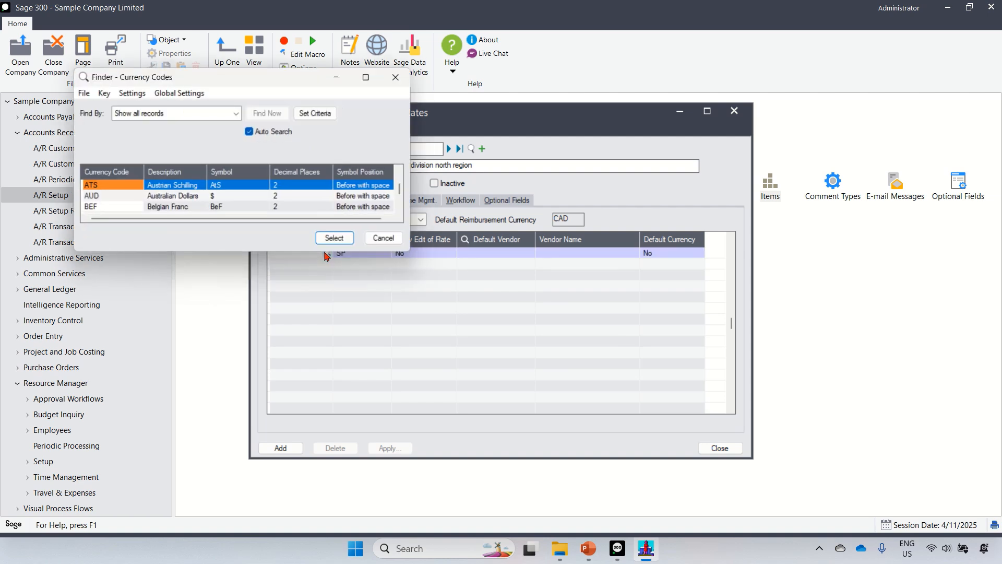
{"action": "left_click", "coordinate": [111, 208]}
{"action": "key", "text": "Down"}
{"action": "key", "text": "Down"}
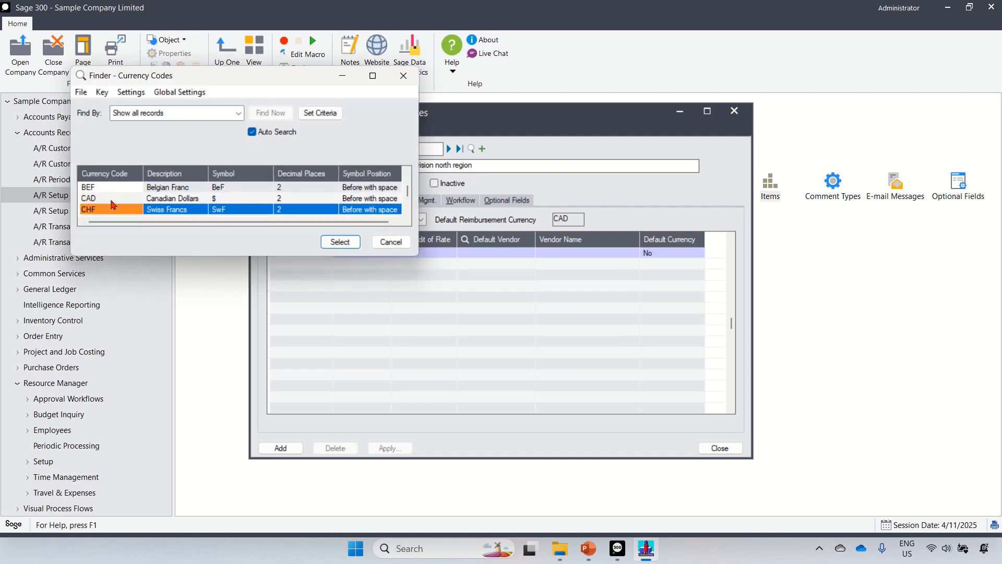
{"action": "double_click", "coordinate": [112, 200]}
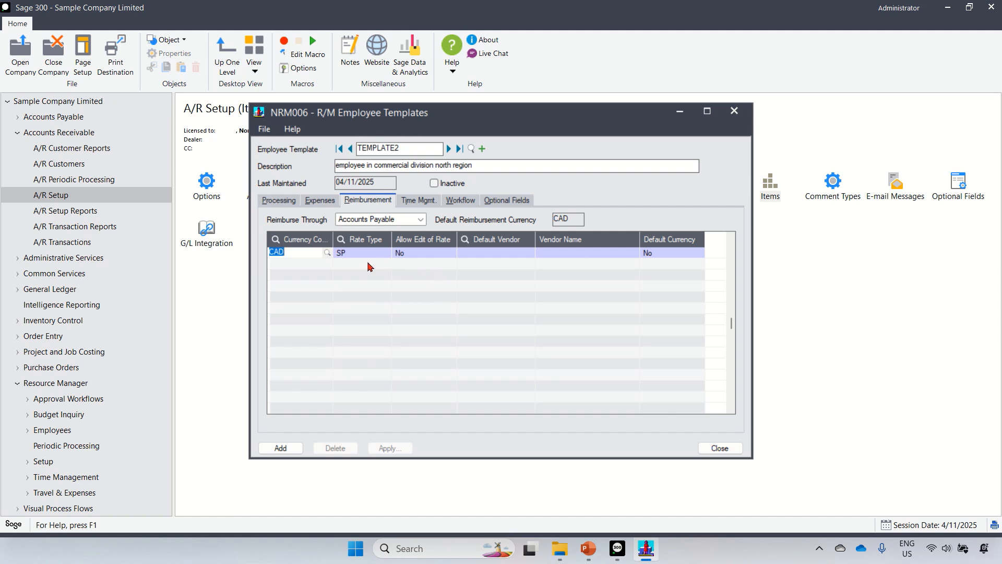
- Choose Leon's Catering as the default vendor of TEMPLATE2's CAD reimbursement line and allow rate editing on it
{"action": "left_click", "coordinate": [510, 253]}
{"action": "left_click", "coordinate": [529, 253]}
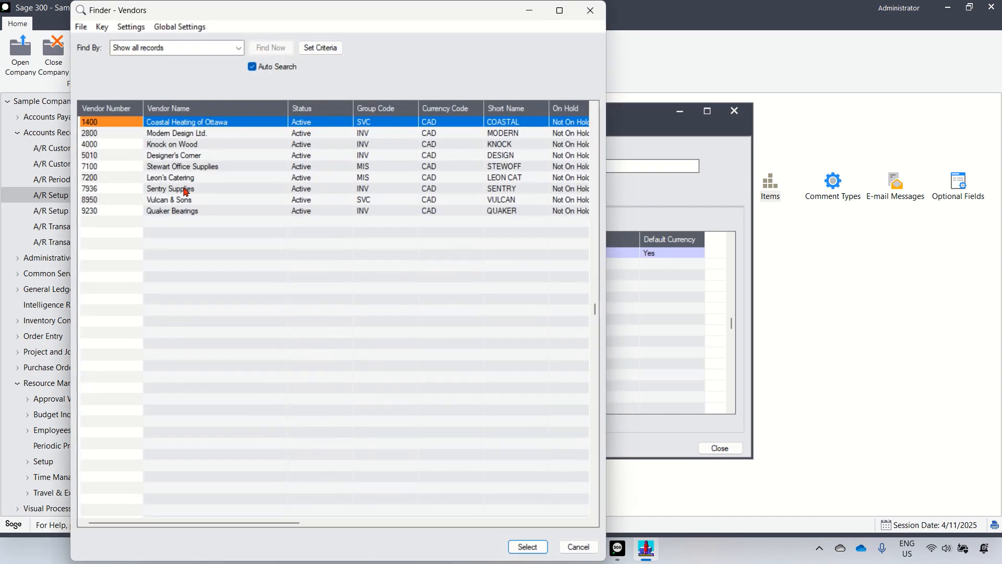
{"action": "double_click", "coordinate": [154, 181]}
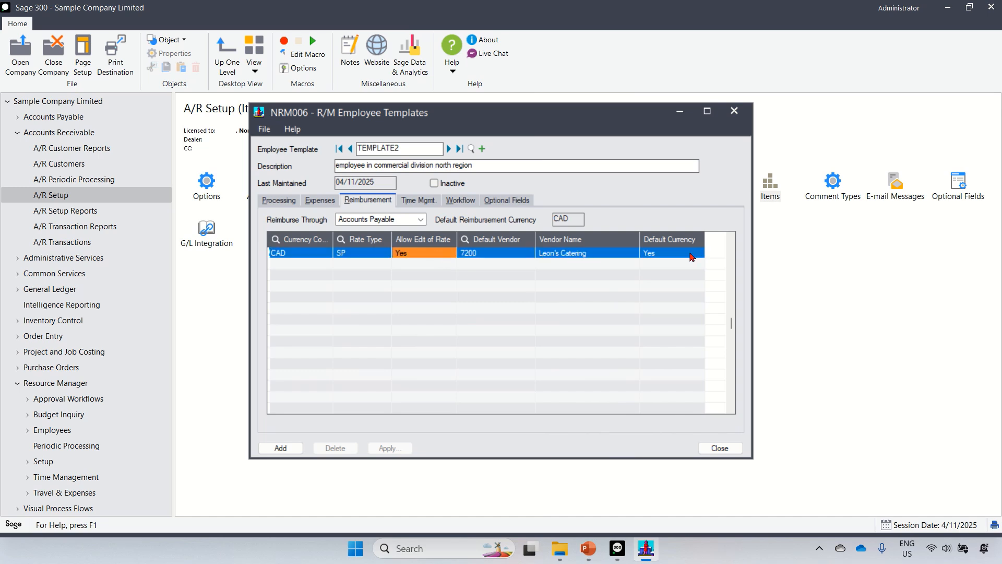
- Review TEMPLATE2's time management, workflow, optional field and processing settings, and add it as a new employee template
{"action": "left_click", "coordinate": [424, 202]}
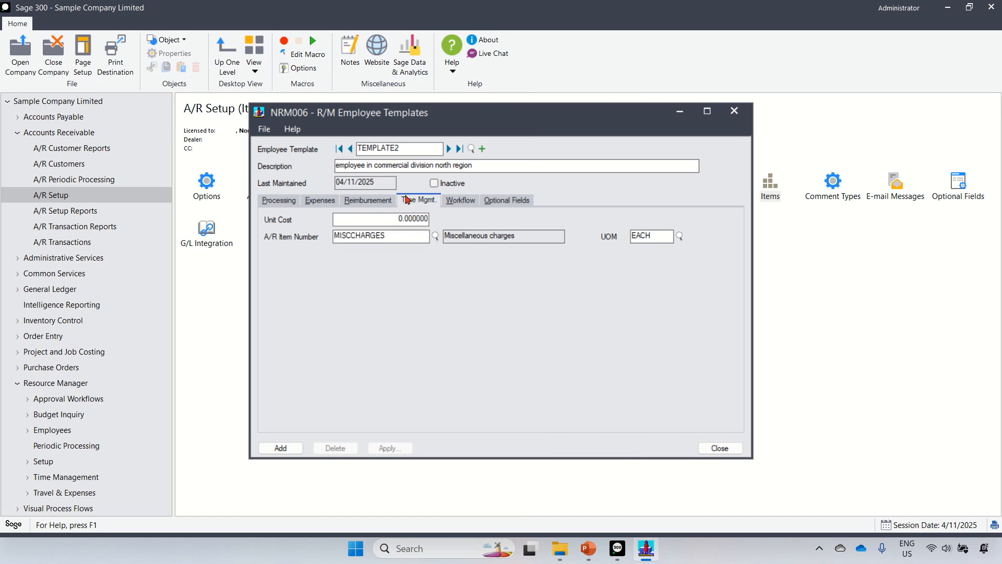
{"action": "left_click", "coordinate": [458, 203]}
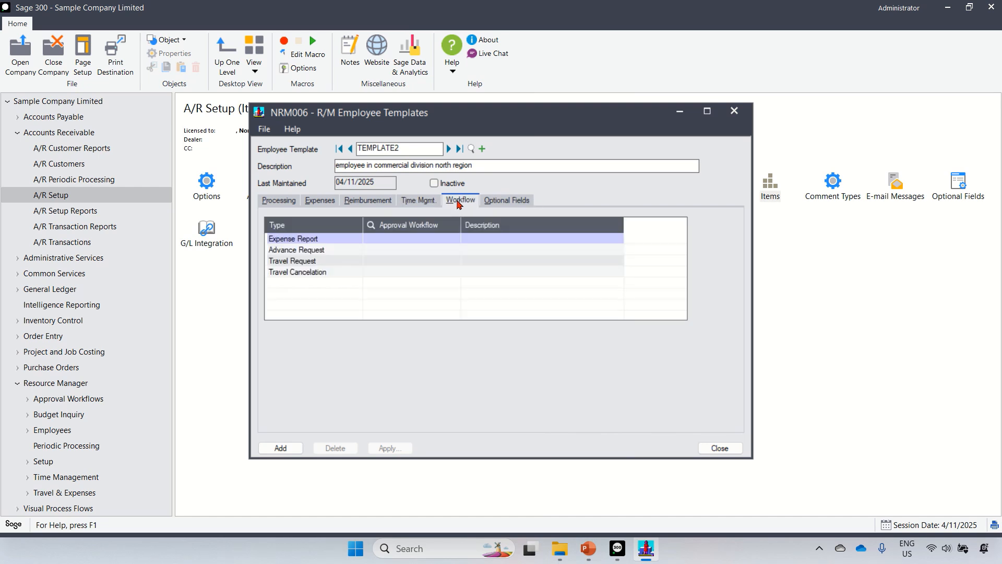
{"action": "left_click", "coordinate": [504, 203]}
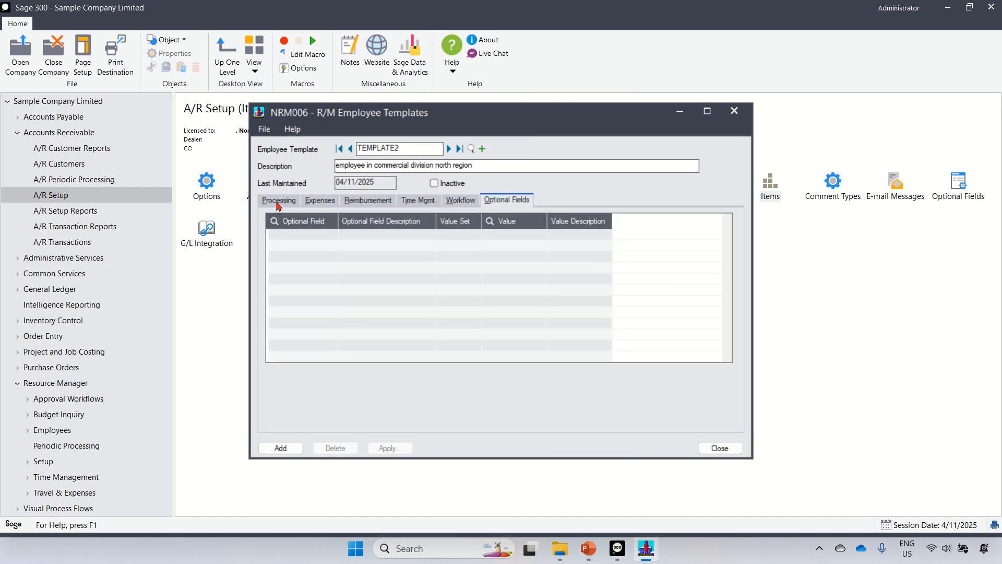
{"action": "left_click", "coordinate": [278, 201]}
{"action": "left_click", "coordinate": [276, 448]}
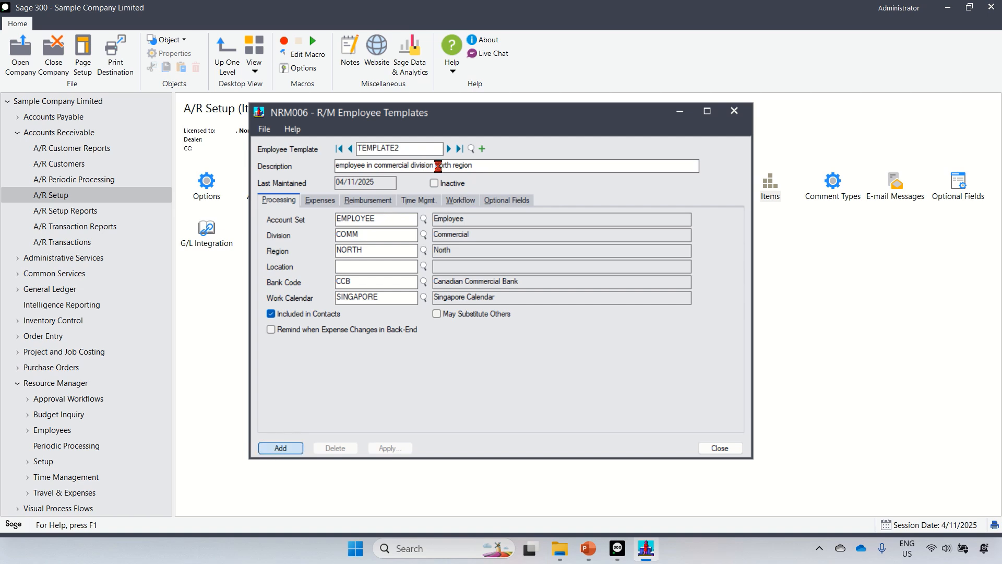
- Start a third template from TEMPLATE2, coded TEMPLATE3 and described as "employee in retail division east region"
{"action": "left_click", "coordinate": [402, 148]}
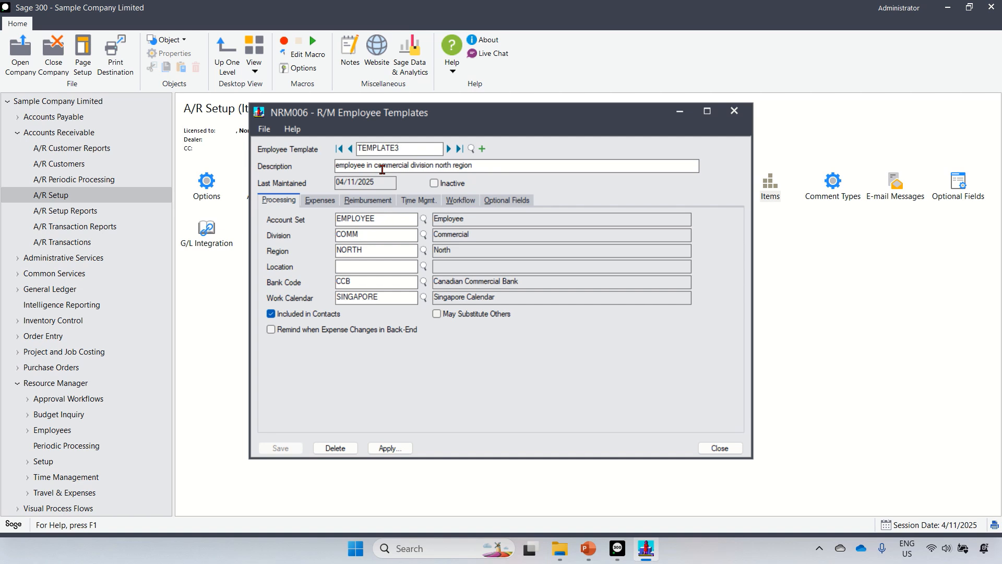
{"action": "left_click_drag", "start_coordinate": [374, 167], "coordinate": [408, 167]}
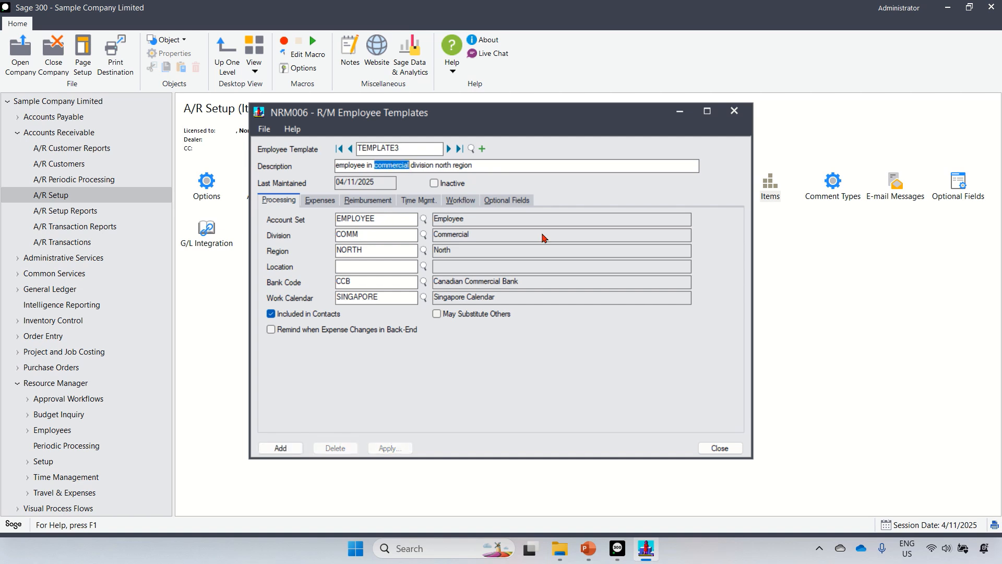
{"action": "type", "text": "retail"}
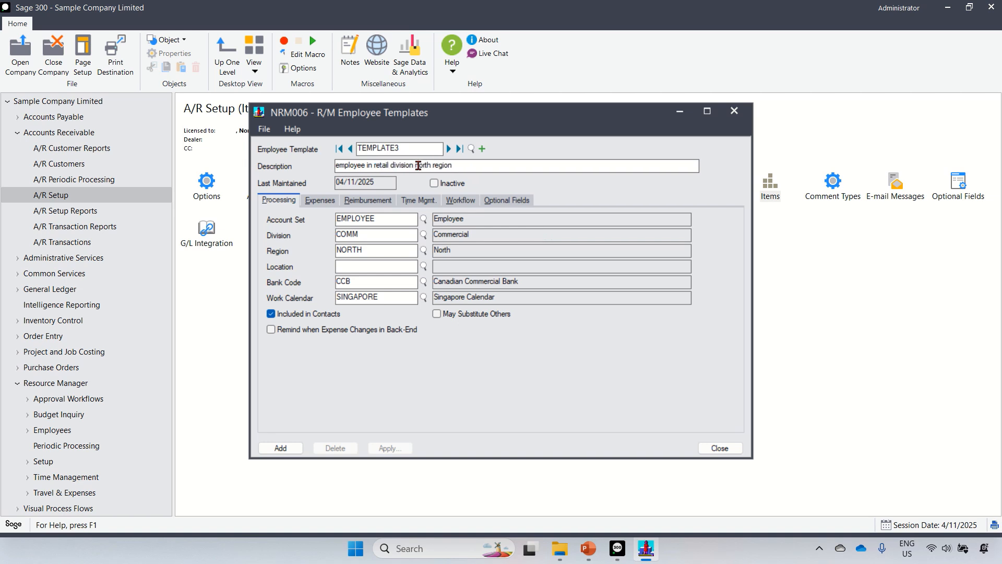
{"action": "double_click", "coordinate": [418, 165]}
{"action": "type", "text": "east"}
- Set TEMPLATE3's division to RETL and its region to EAST in the processing defaults
{"action": "left_click", "coordinate": [423, 235]}
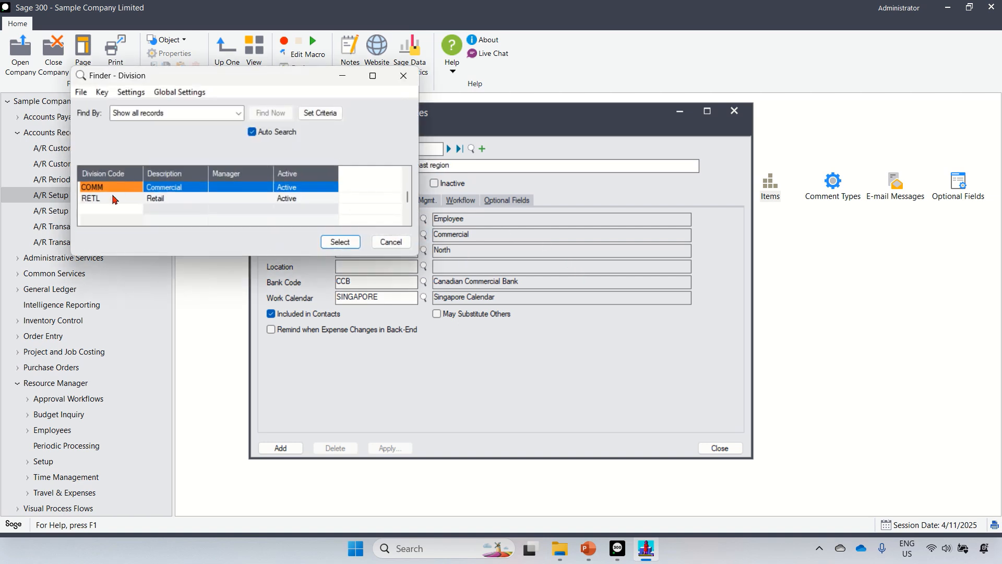
{"action": "double_click", "coordinate": [112, 198]}
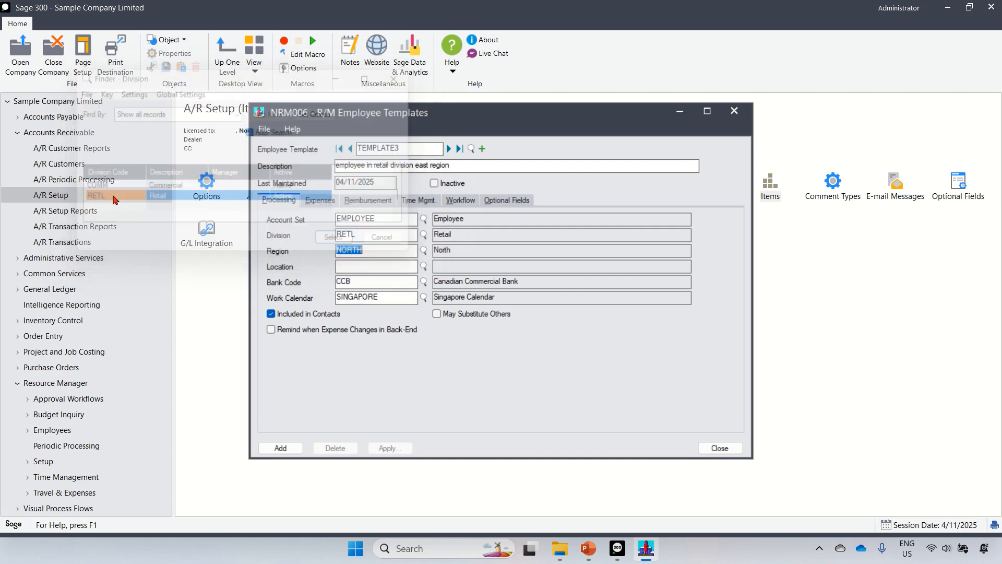
{"action": "left_click", "coordinate": [423, 251]}
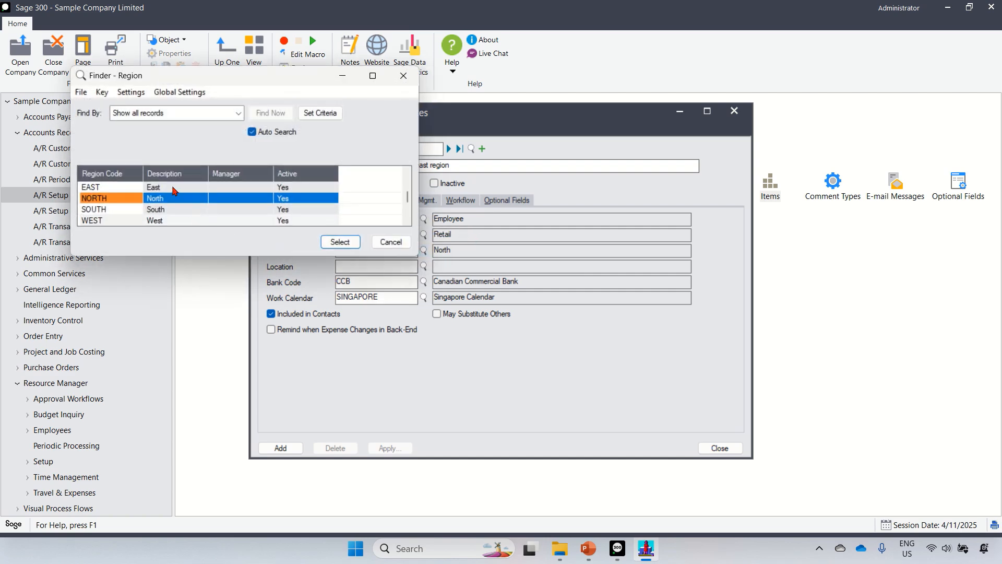
{"action": "double_click", "coordinate": [173, 188]}
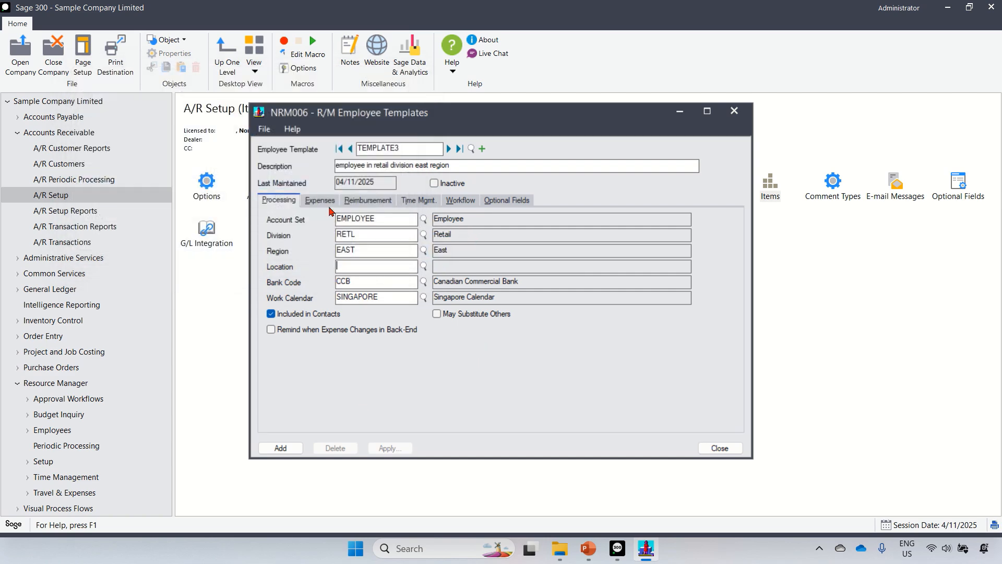
- Enter CAD as the currency code of the first reimbursement line in TEMPLATE3
{"action": "left_click", "coordinate": [332, 200]}
{"action": "left_click", "coordinate": [370, 201]}
{"action": "left_click", "coordinate": [319, 254]}
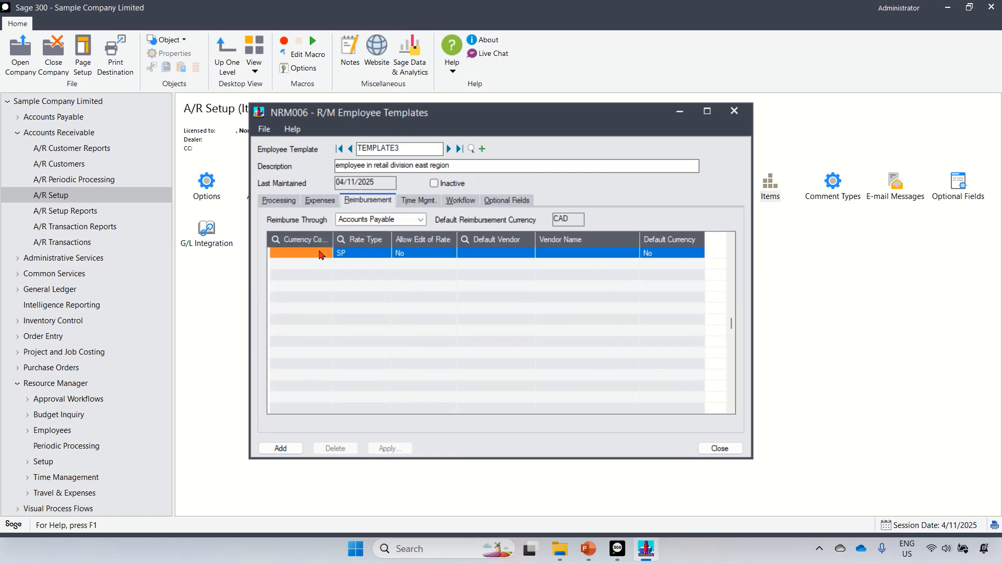
{"action": "left_click", "coordinate": [324, 255]}
{"action": "left_click", "coordinate": [328, 253]}
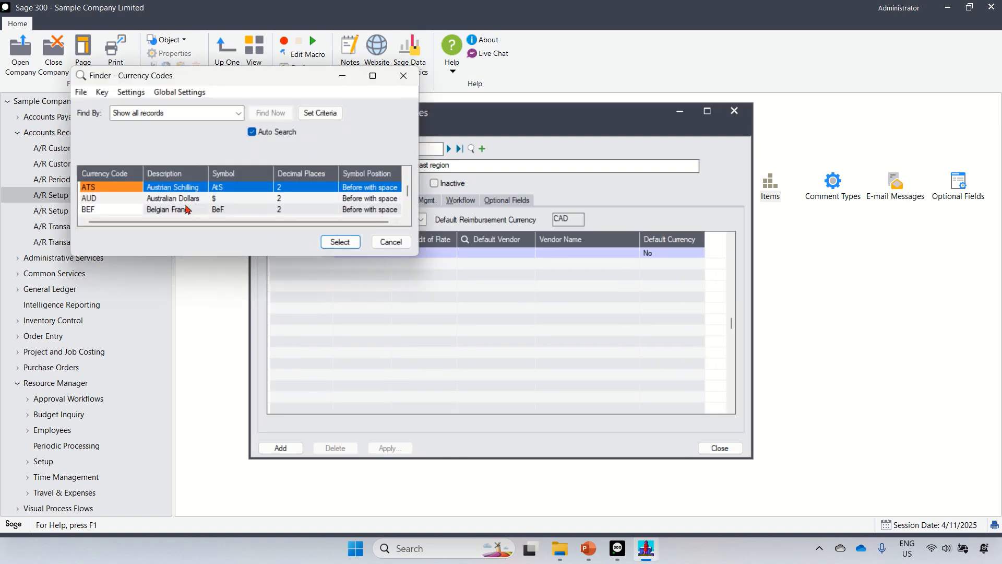
{"action": "key", "text": "Down"}
{"action": "key", "text": "Down"}
{"action": "key", "text": "Down"}
{"action": "key", "text": "Down"}
{"action": "key", "text": "Down"}
{"action": "double_click", "coordinate": [128, 188]}
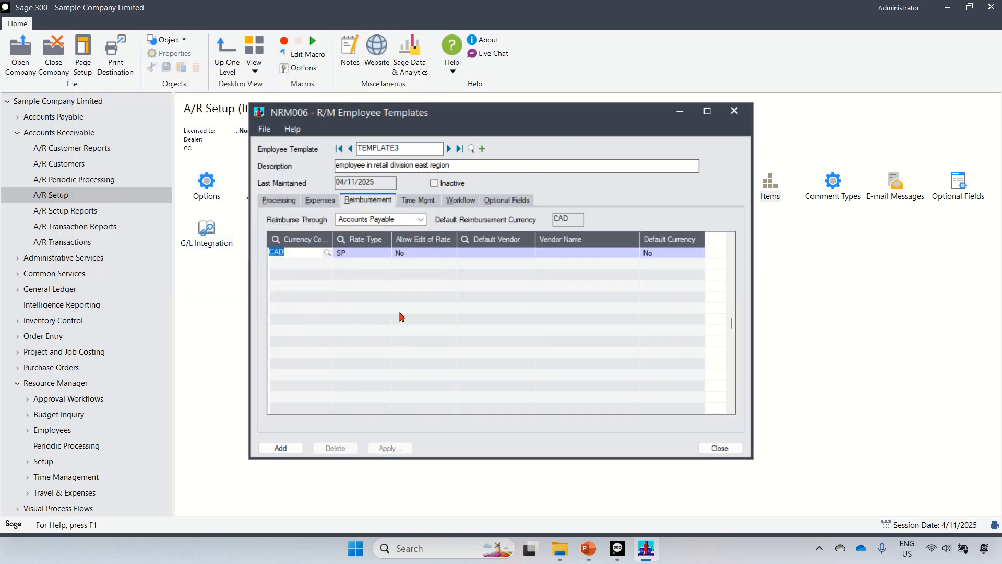
- Choose Sentry Supplies as the CAD line's default vendor, then add TEMPLATE3 and close the employee templates window
{"action": "left_click", "coordinate": [492, 251]}
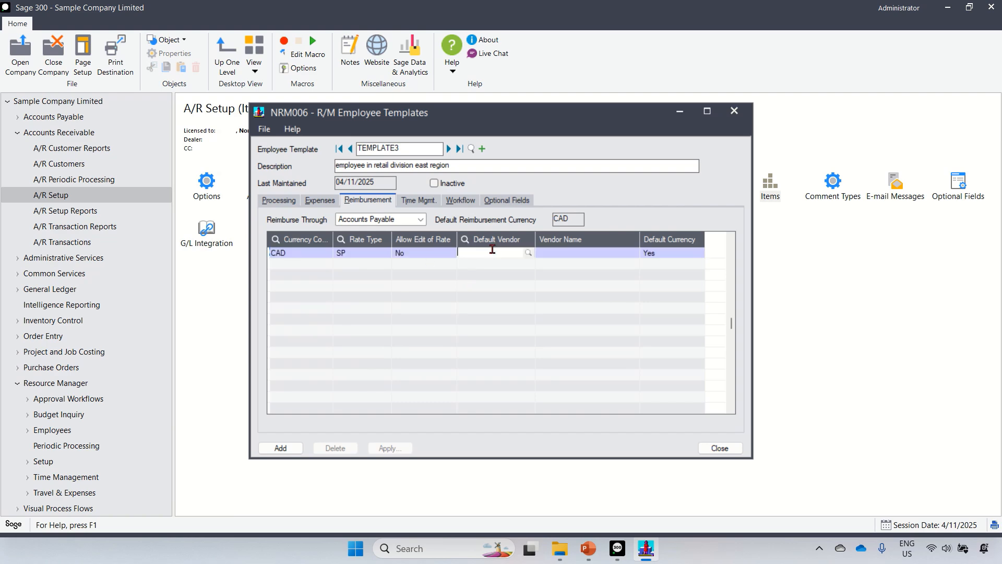
{"action": "left_click", "coordinate": [527, 253]}
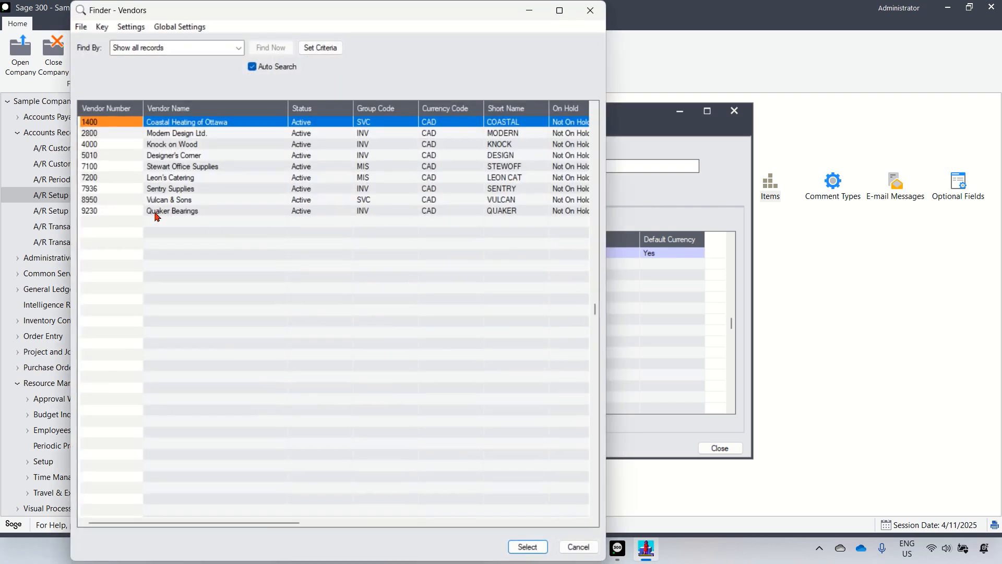
{"action": "double_click", "coordinate": [189, 193]}
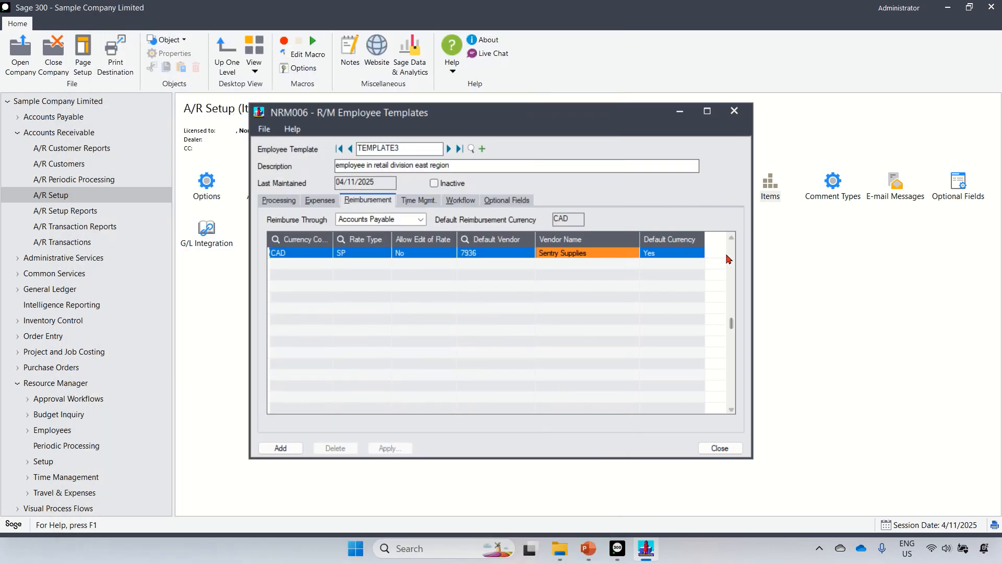
{"action": "left_click", "coordinate": [280, 449]}
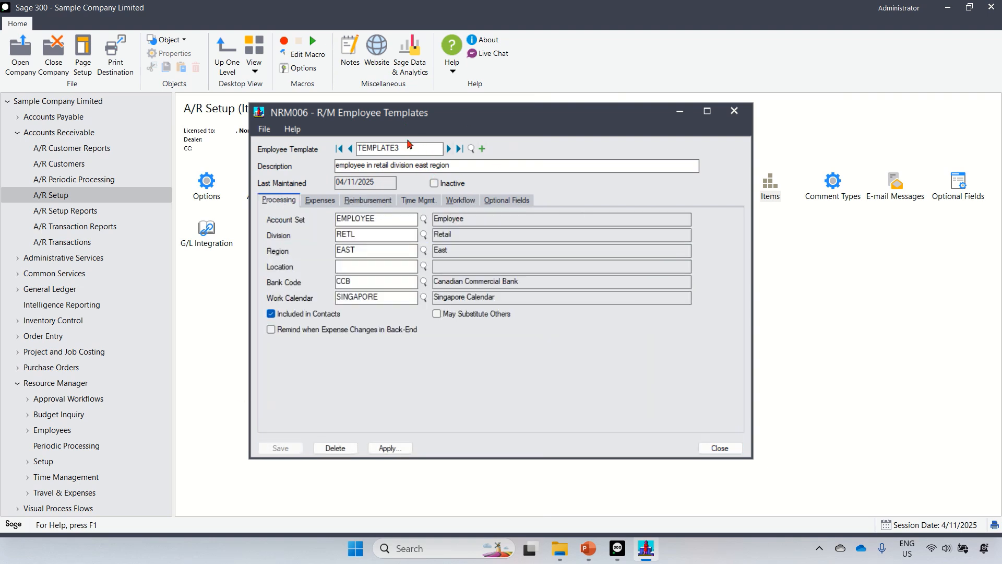
{"action": "left_click", "coordinate": [718, 448]}
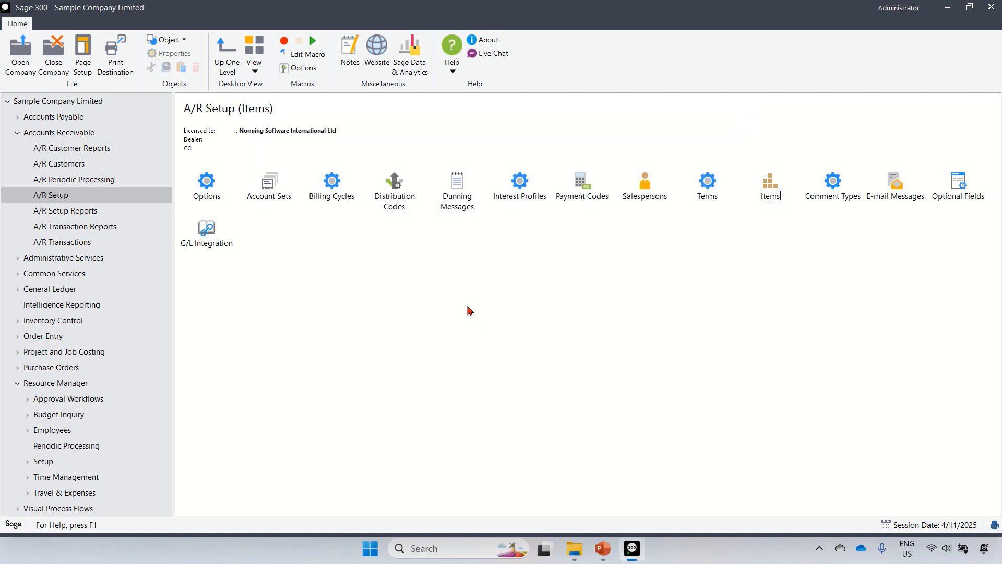
- Open the Resource Manager employee register and start a new employee record numbered E001
{"action": "left_click", "coordinate": [16, 132]}
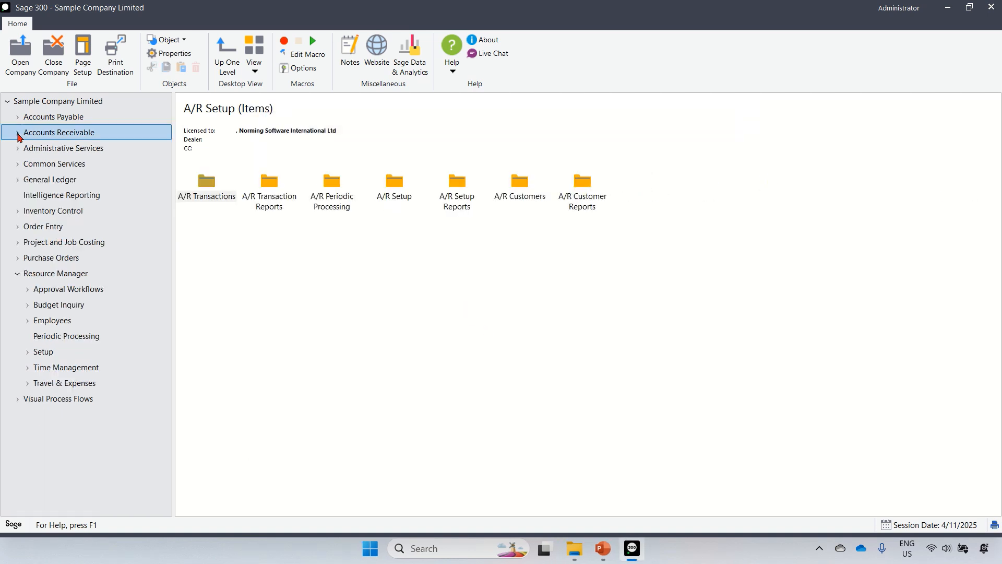
{"action": "left_click", "coordinate": [59, 320]}
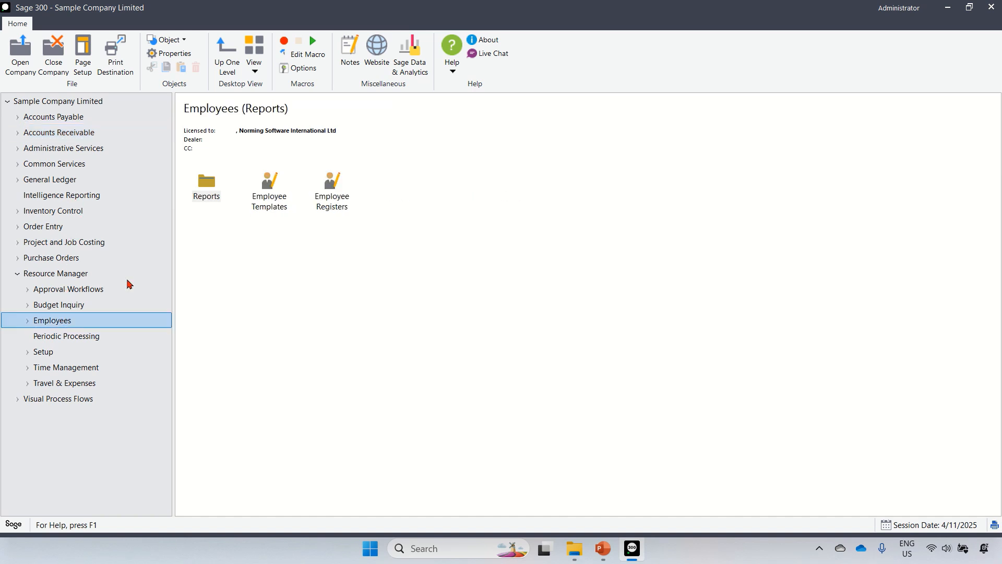
{"action": "left_click", "coordinate": [362, 278]}
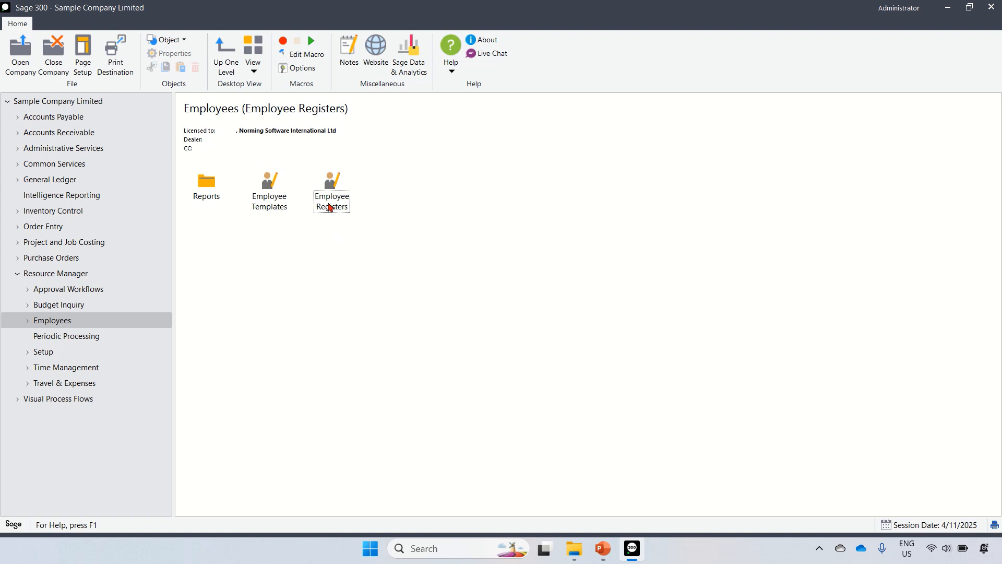
{"action": "double_click", "coordinate": [330, 207]}
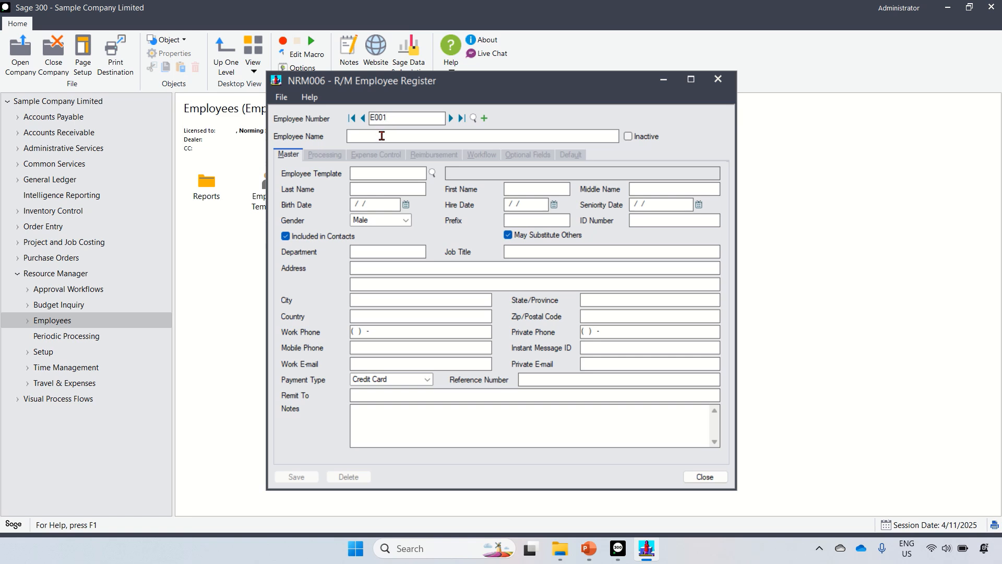
{"action": "key", "text": "Tab"}
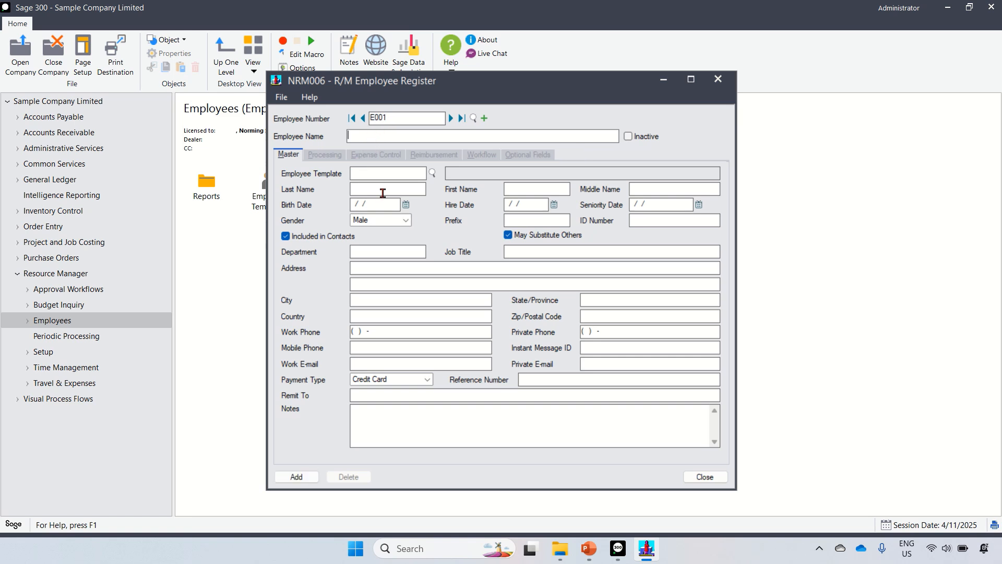
- Enter E001 as the last name and GM as the first name, and apply employee template TEMPLATE1
{"action": "left_click", "coordinate": [382, 190]}
{"action": "type", "text": "E001"}
{"action": "left_click", "coordinate": [539, 190]}
{"action": "left_click", "coordinate": [433, 173]}
{"action": "double_click", "coordinate": [114, 191]}
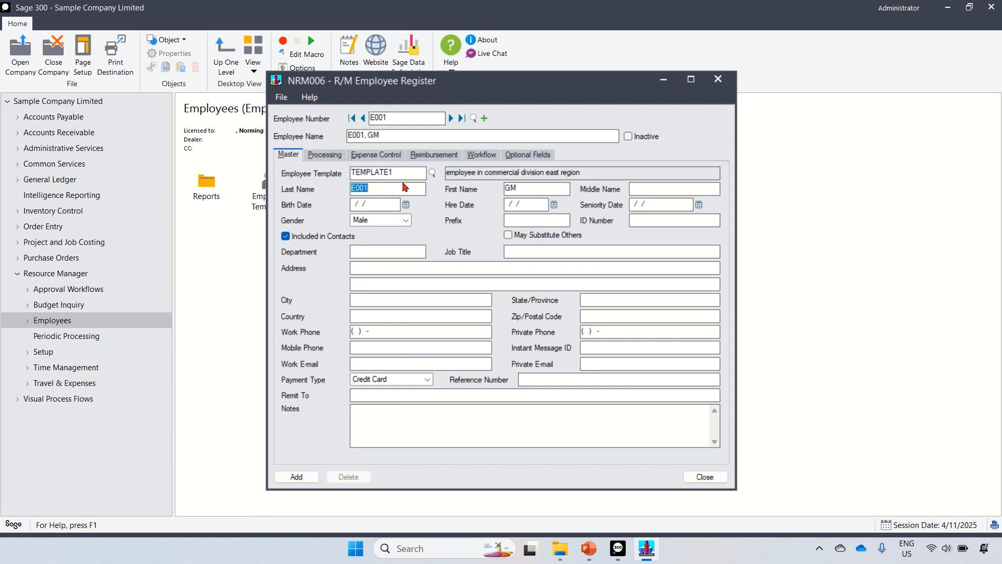
- Review E001's processing, expense control, reimbursement, workflow and optional field settings, then add the employee
{"action": "left_click", "coordinate": [328, 155]}
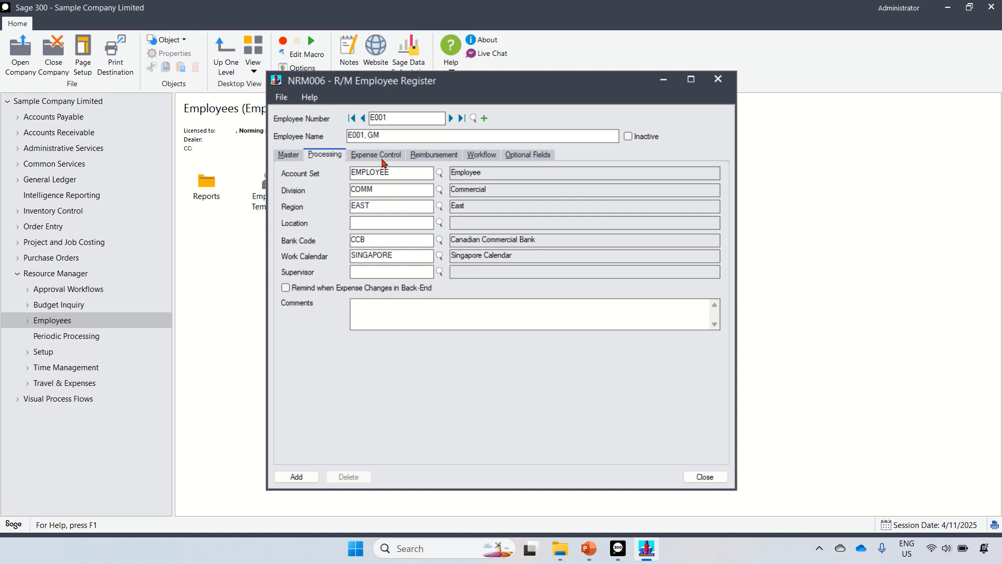
{"action": "left_click", "coordinate": [382, 159]}
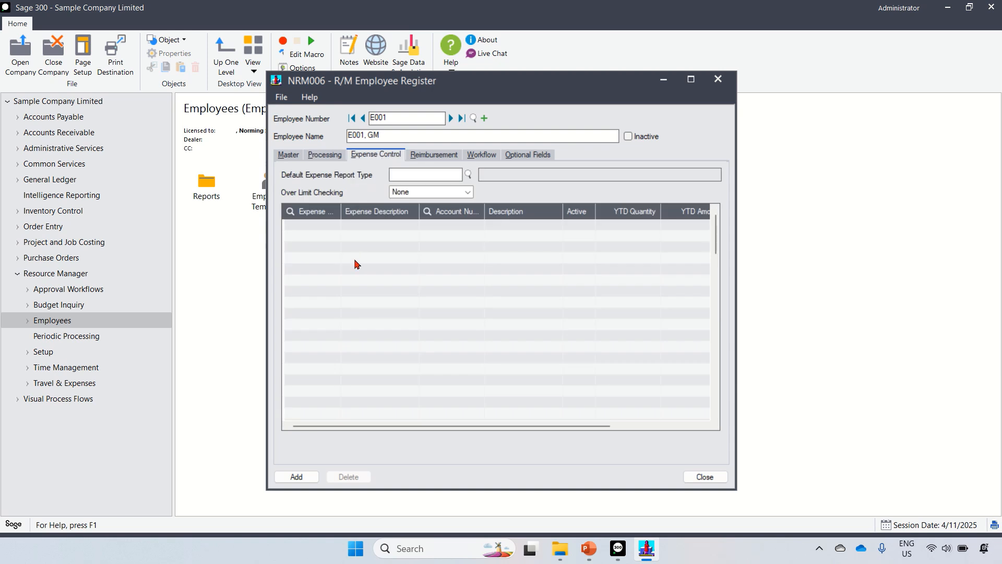
{"action": "left_click", "coordinate": [428, 156]}
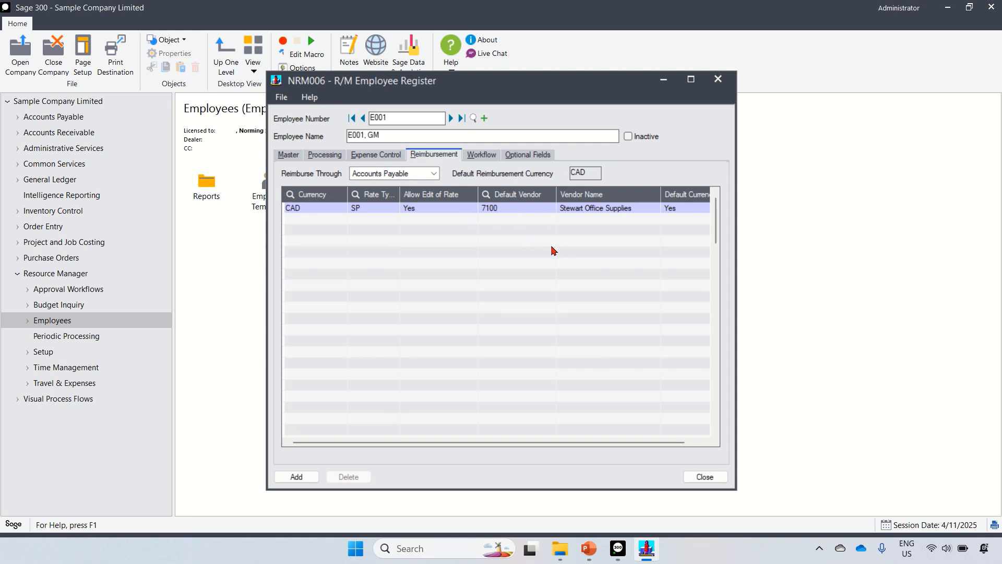
{"action": "left_click", "coordinate": [485, 155]}
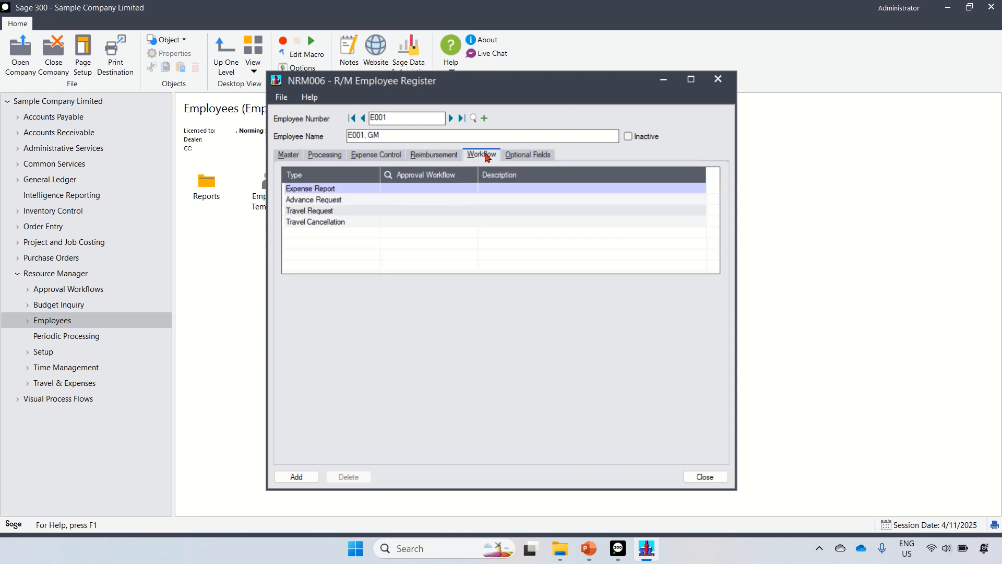
{"action": "left_click", "coordinate": [538, 156]}
{"action": "left_click", "coordinate": [486, 157]}
{"action": "left_click", "coordinate": [292, 157]}
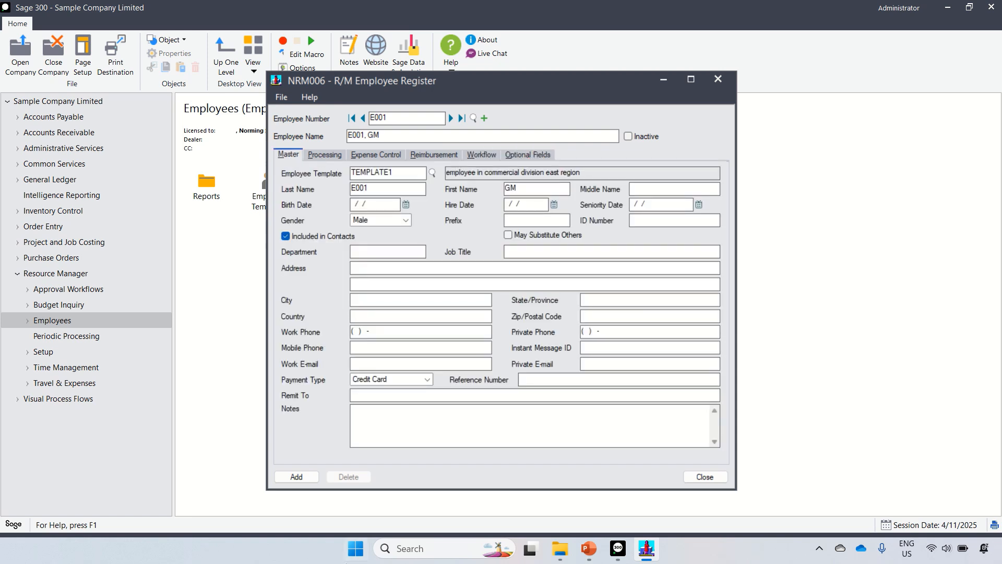
{"action": "left_click", "coordinate": [308, 477]}
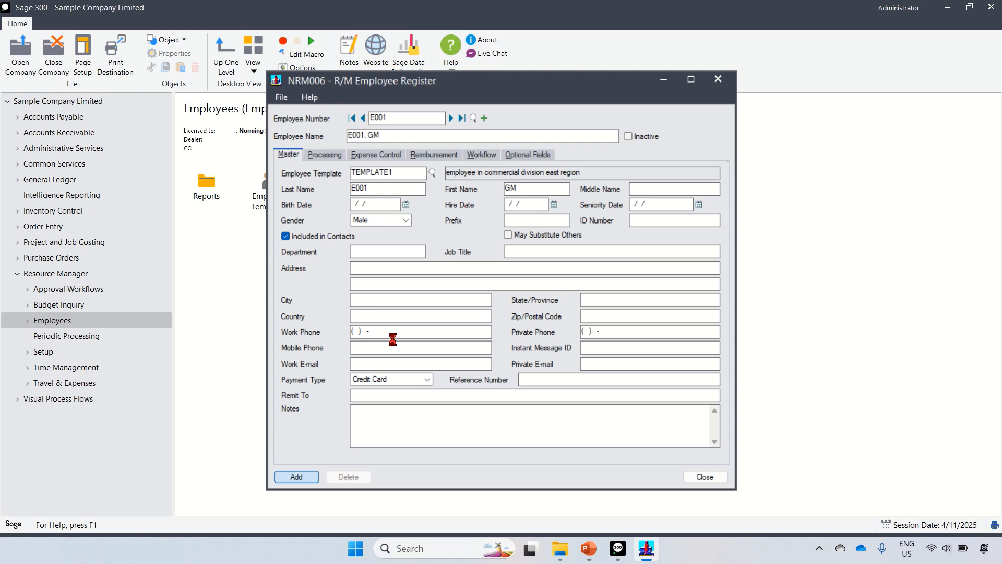
- Add employee E002 based on the E001 record, with last name E002, first name Manager and supervisor E001
{"action": "left_click", "coordinate": [401, 115]}
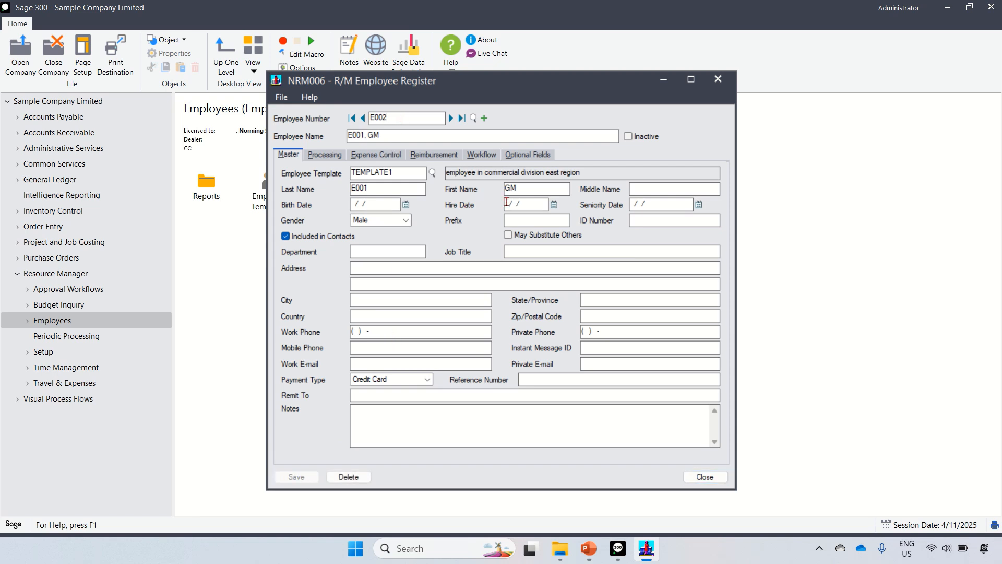
{"action": "left_click", "coordinate": [389, 191]}
{"action": "key", "text": "Tab"}
{"action": "type", "text": "Manager"}
{"action": "left_click", "coordinate": [387, 251]}
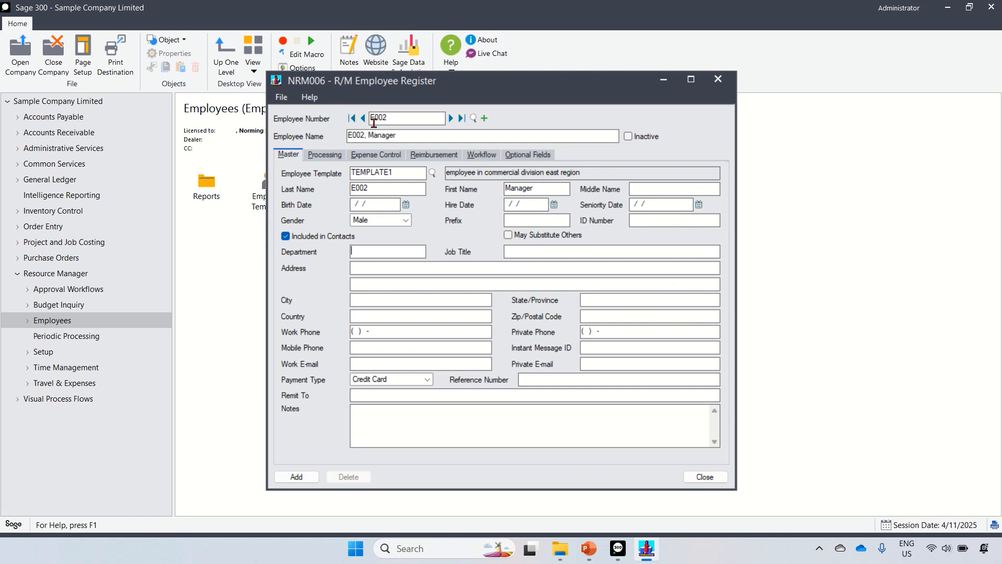
{"action": "left_click", "coordinate": [324, 155]}
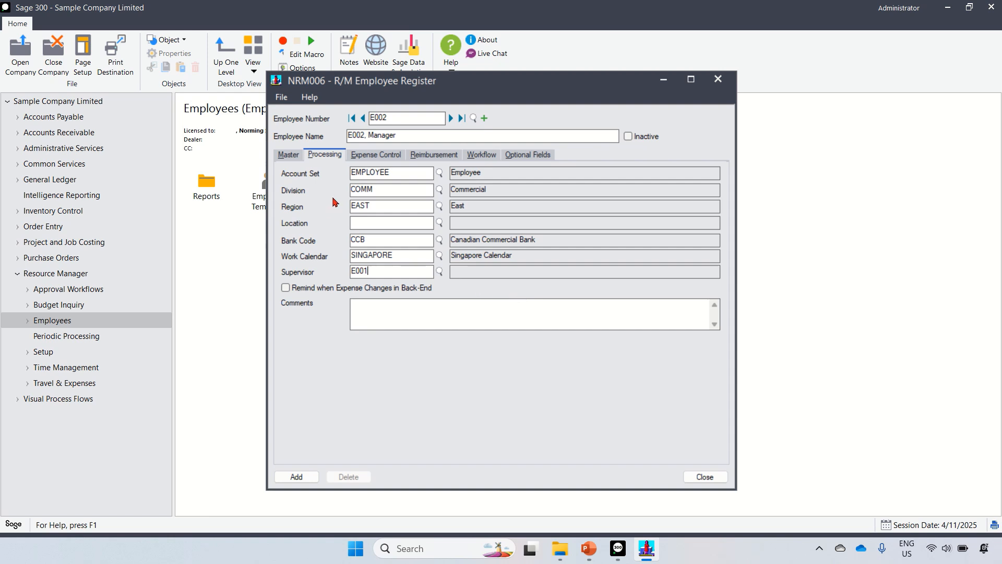
{"action": "left_click", "coordinate": [296, 477]}
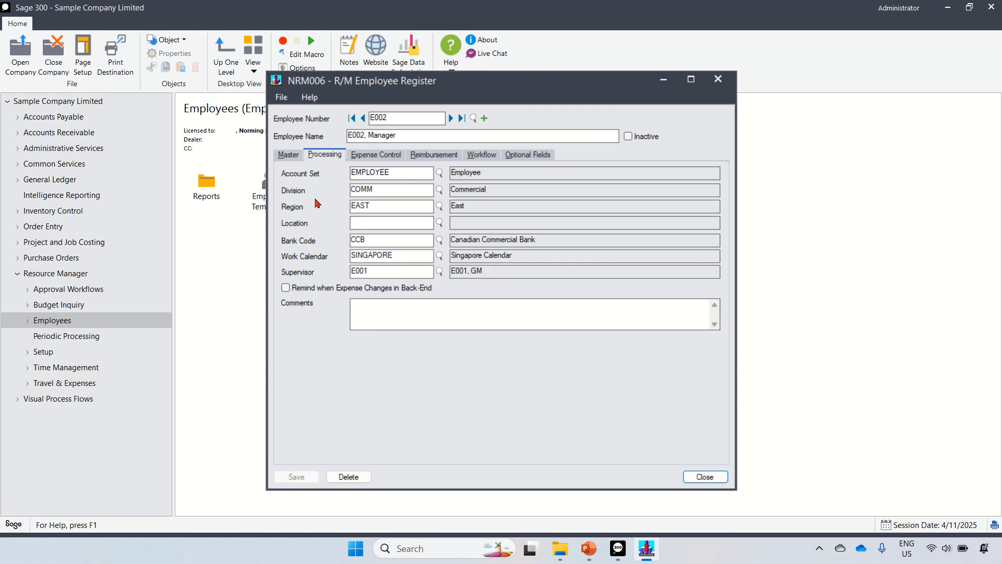
- Add employee E003 based on the E002 record, with last name E003, first name Staff1 and supervisor E002
{"action": "left_click", "coordinate": [290, 156]}
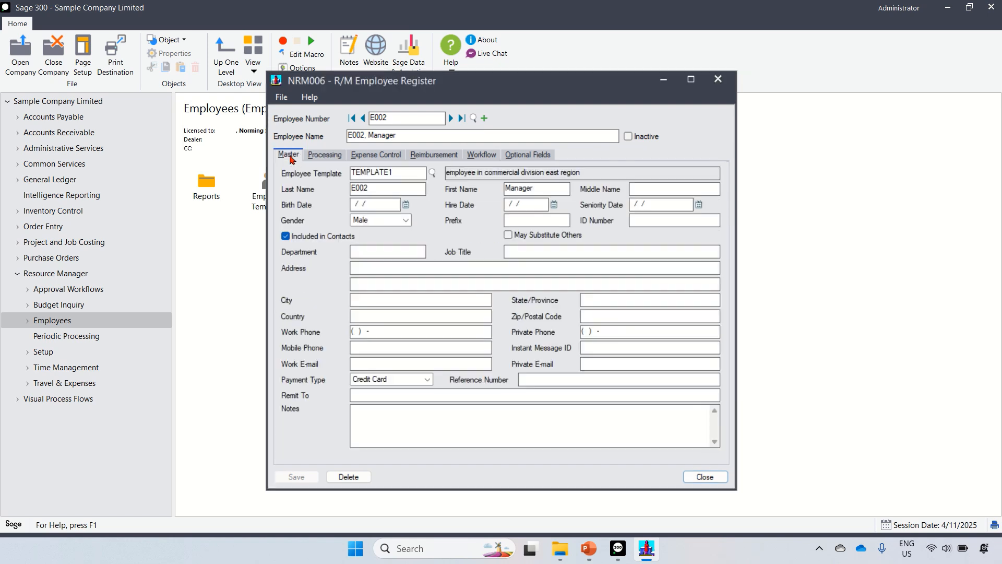
{"action": "left_click", "coordinate": [404, 121]}
{"action": "left_click", "coordinate": [411, 194]}
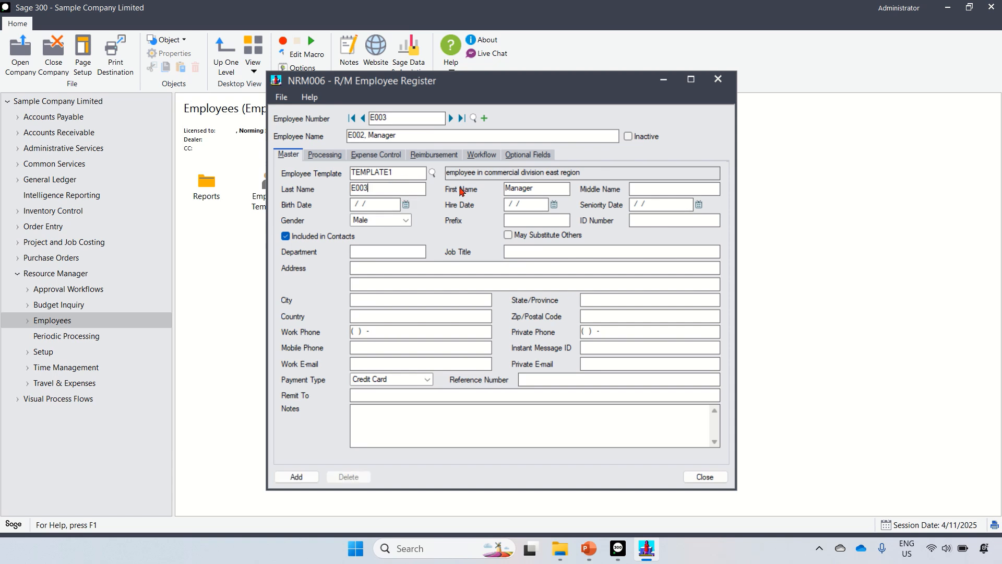
{"action": "key", "text": "Tab"}
{"action": "type", "text": "E"}
{"action": "type", "text": "Staff1"}
{"action": "left_click", "coordinate": [325, 155]}
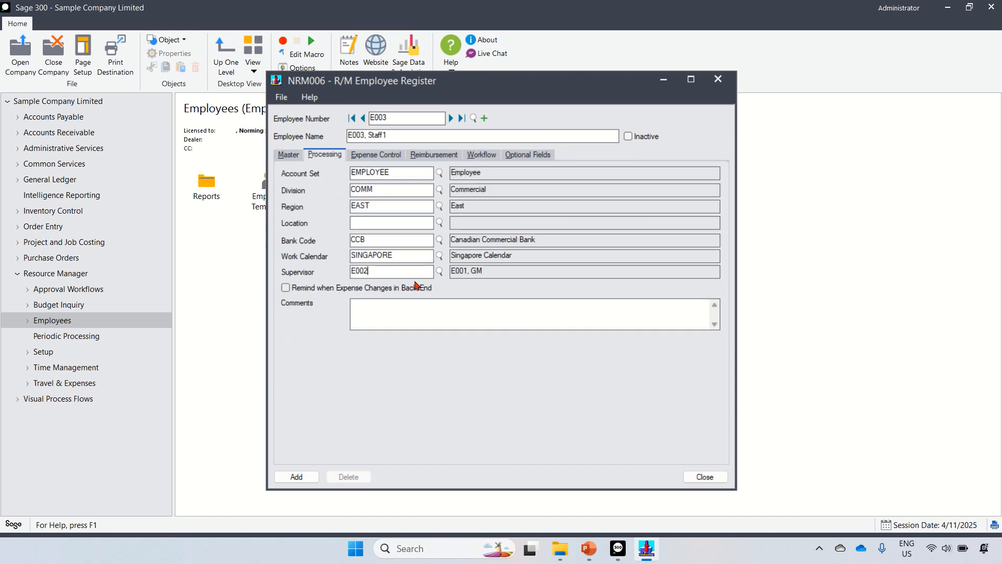
{"action": "left_click", "coordinate": [298, 476]}
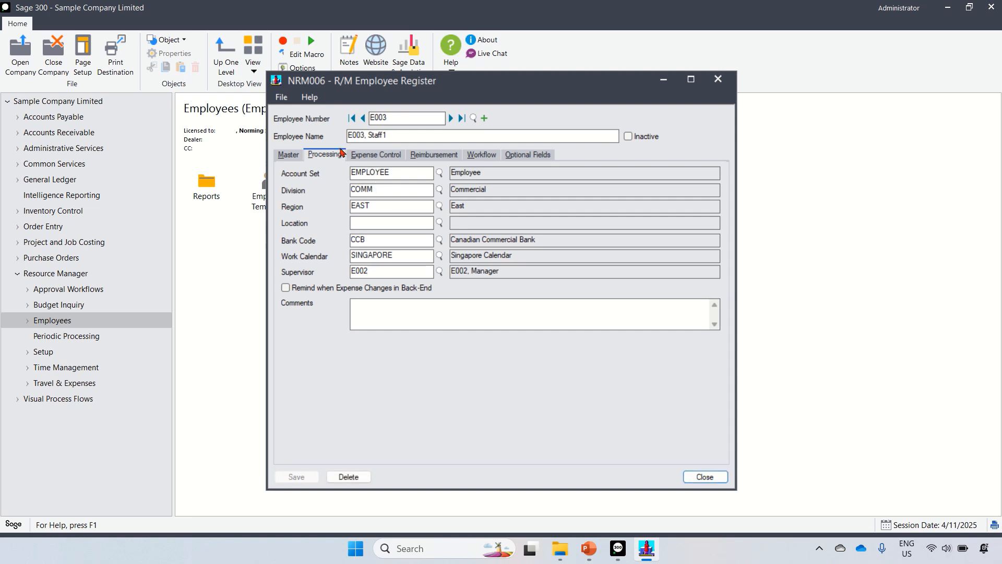
- Add employee E004 based on the E003 record, with last name E004 and first name Staff2, checking the processing settings first
{"action": "left_click", "coordinate": [292, 154]}
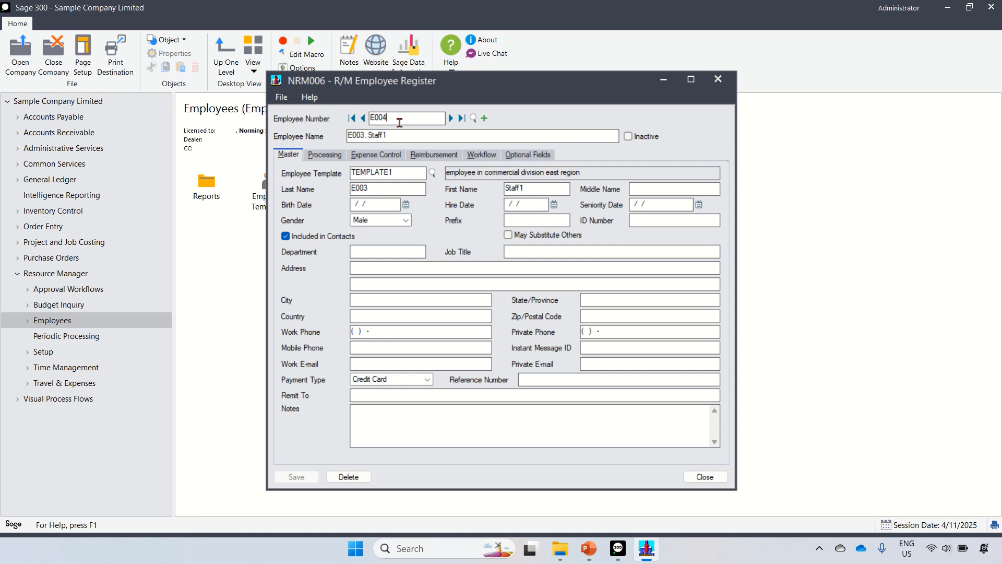
{"action": "left_click", "coordinate": [533, 192]}
{"action": "type", "text": "2"}
{"action": "left_click", "coordinate": [375, 186]}
{"action": "left_click", "coordinate": [325, 156]}
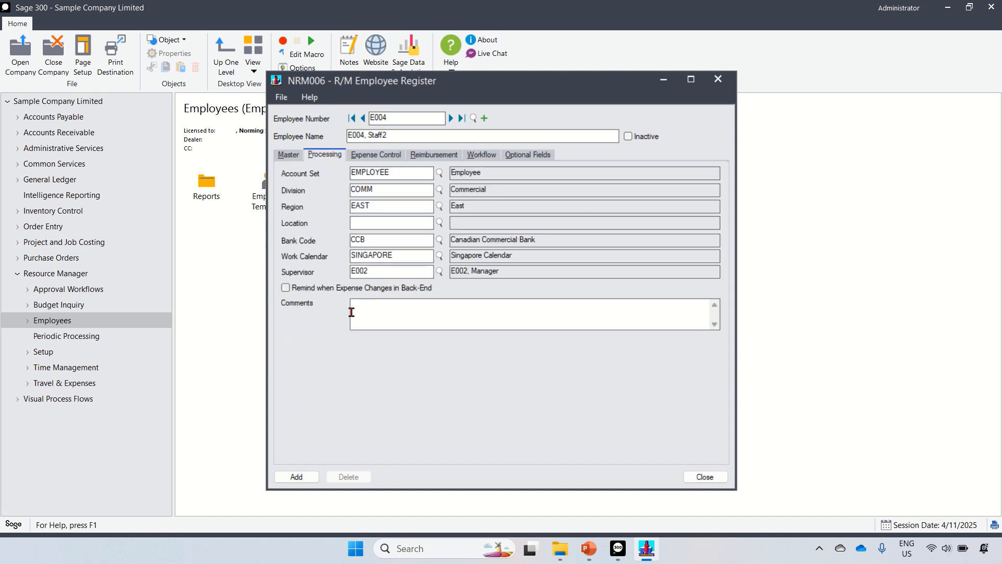
{"action": "left_click", "coordinate": [309, 477]}
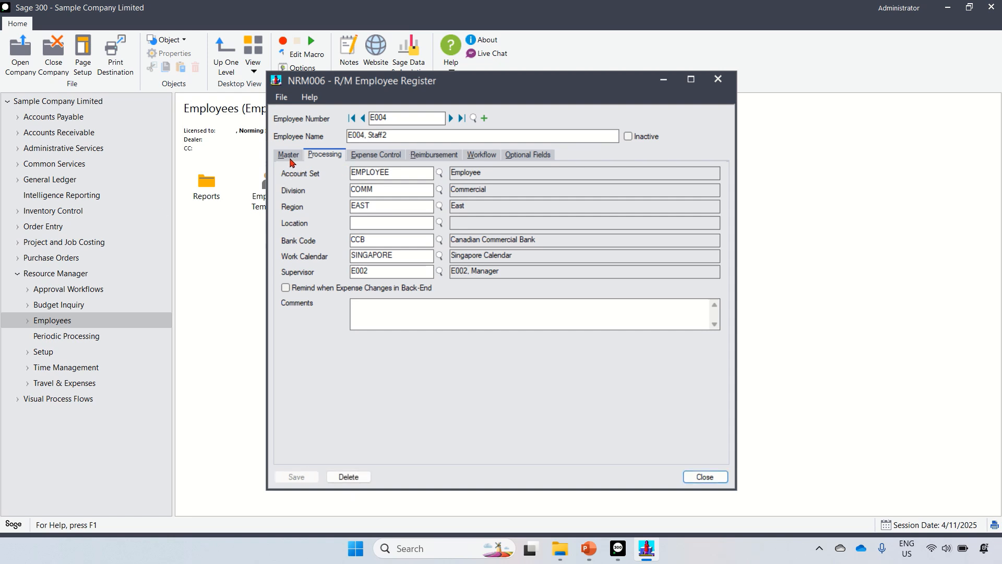
- Add employee E005 with last name E005 and first name Staff3, check its processing settings and close the employee register
{"action": "left_click", "coordinate": [290, 157]}
{"action": "left_click", "coordinate": [398, 118]}
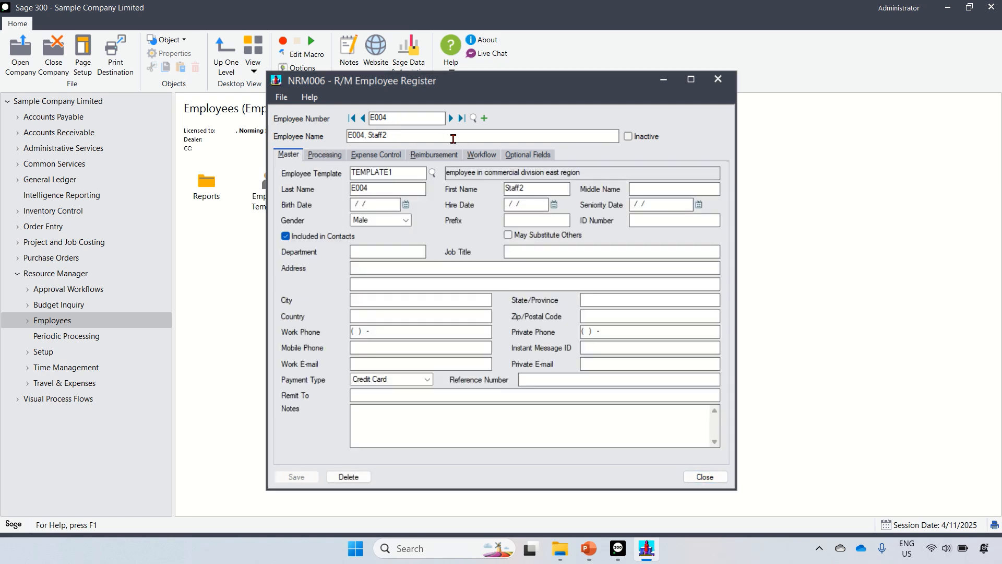
{"action": "left_click", "coordinate": [402, 136]}
{"action": "type", "text": "3"}
{"action": "left_click", "coordinate": [391, 190]}
{"action": "left_click", "coordinate": [535, 191]}
{"action": "type", "text": "3"}
{"action": "left_click", "coordinate": [296, 477]}
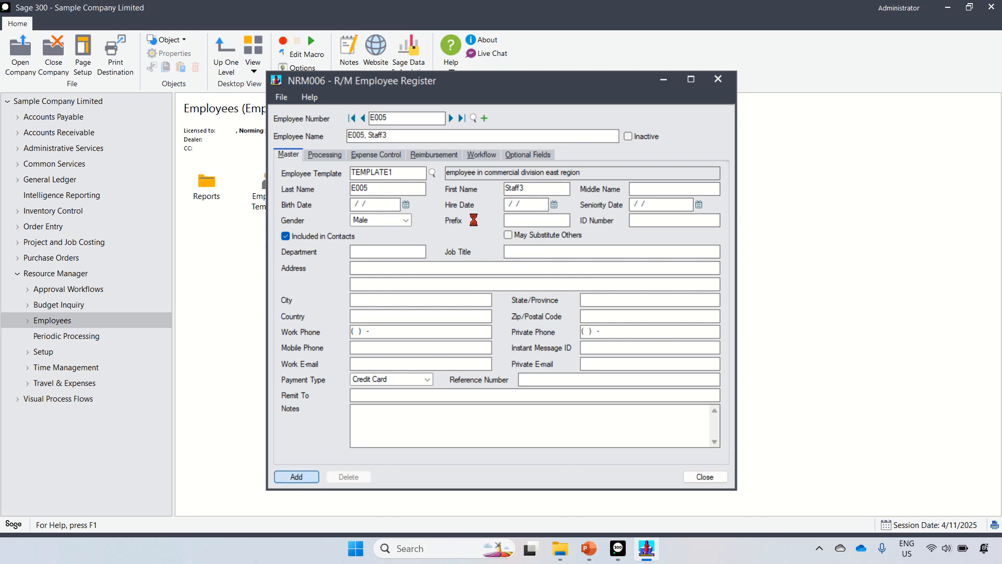
{"action": "left_click", "coordinate": [325, 156]}
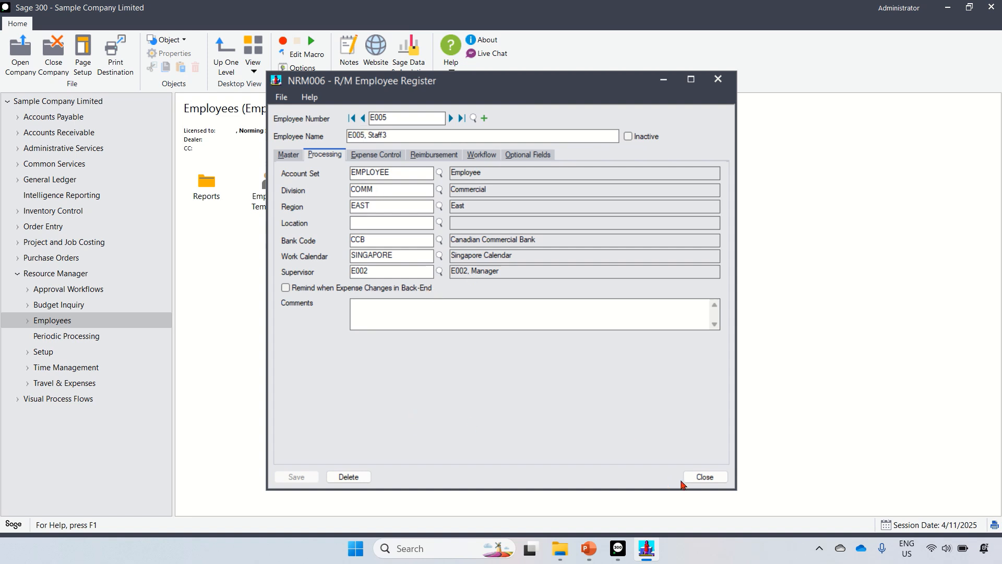
{"action": "left_click", "coordinate": [700, 476]}
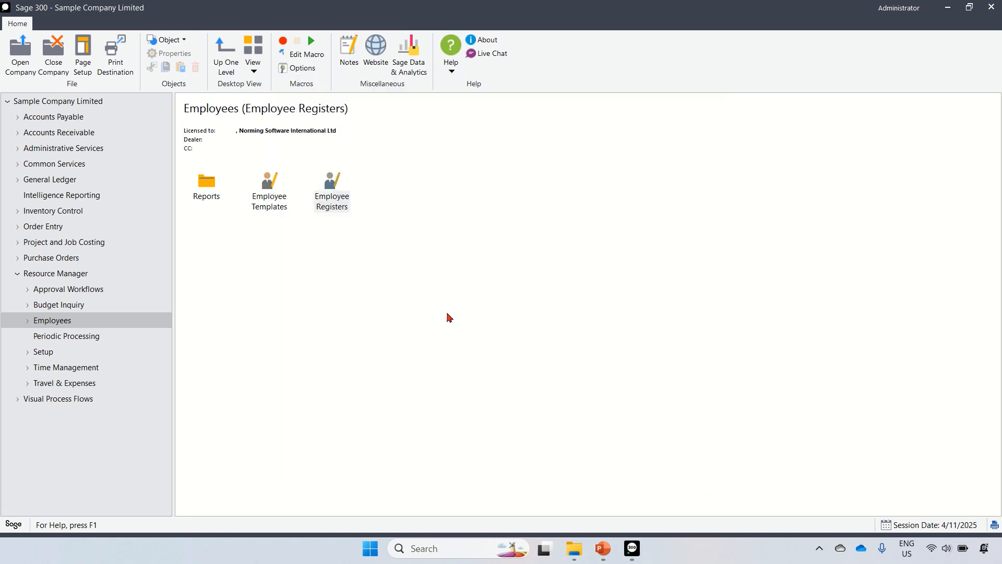